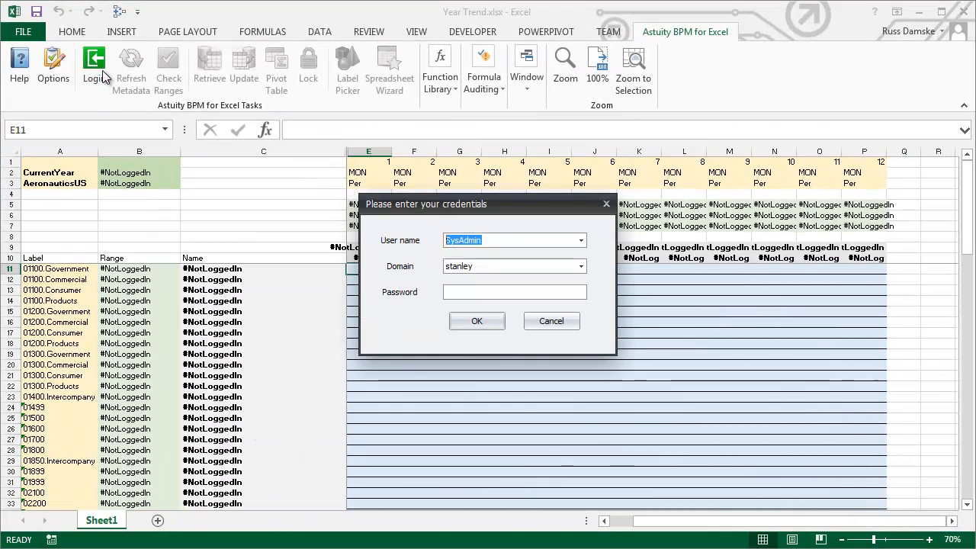
# Step: Log in to Astuity BPM as SysAdmin on the stanley domain by entering the account password
pyautogui.click(484, 292)
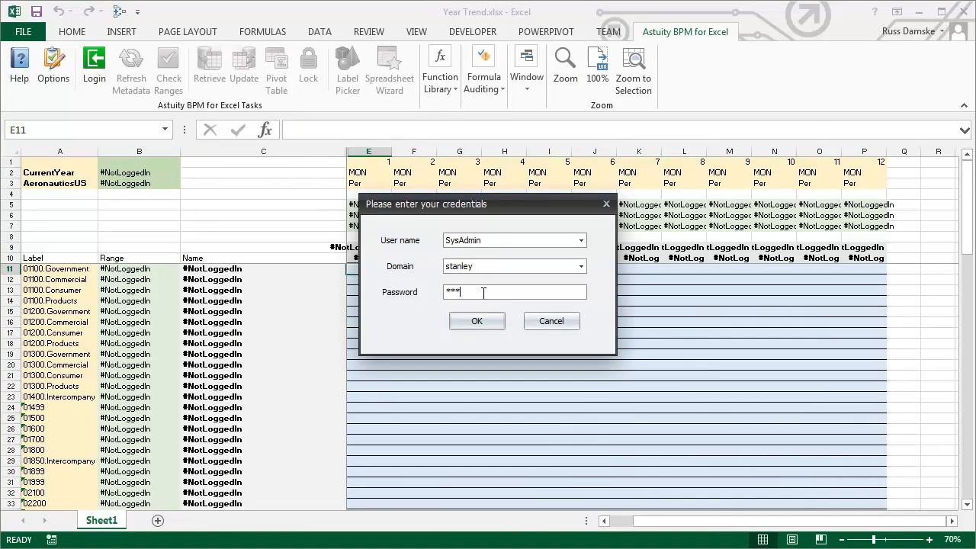
pyautogui.click(464, 325)
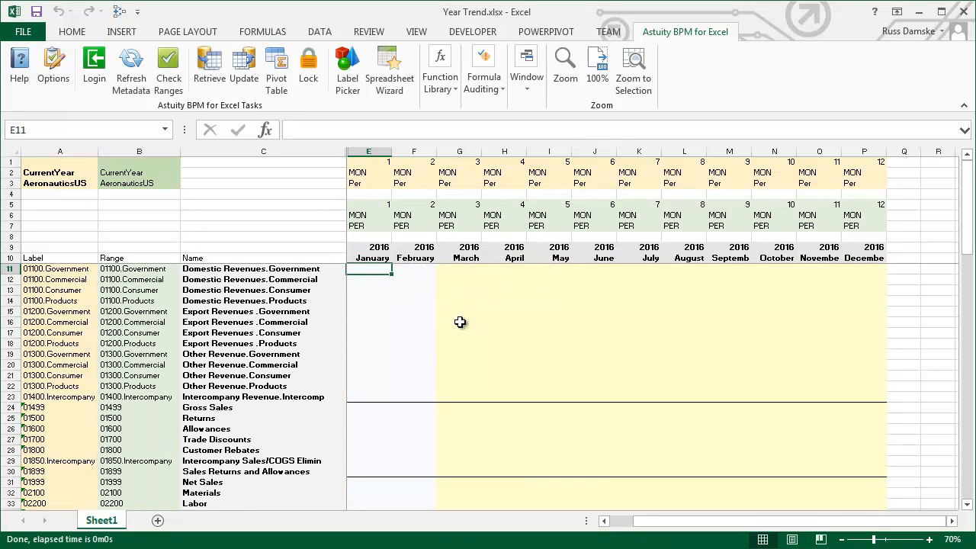
# Step: Examine actual and forecast cells in row 17 and the AstuityInputPeriod formula in E8, leaving the formula unedited
pyautogui.click(411, 330)
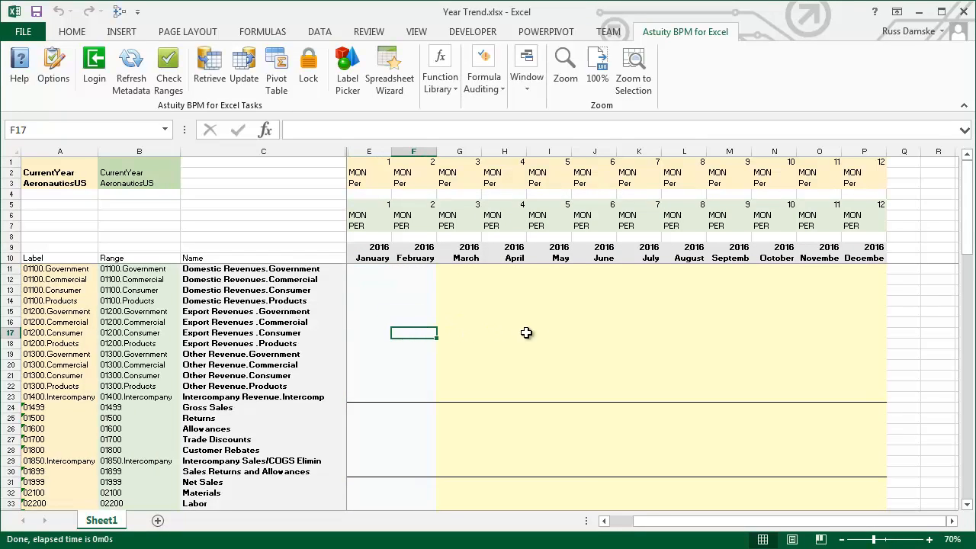
pyautogui.click(561, 335)
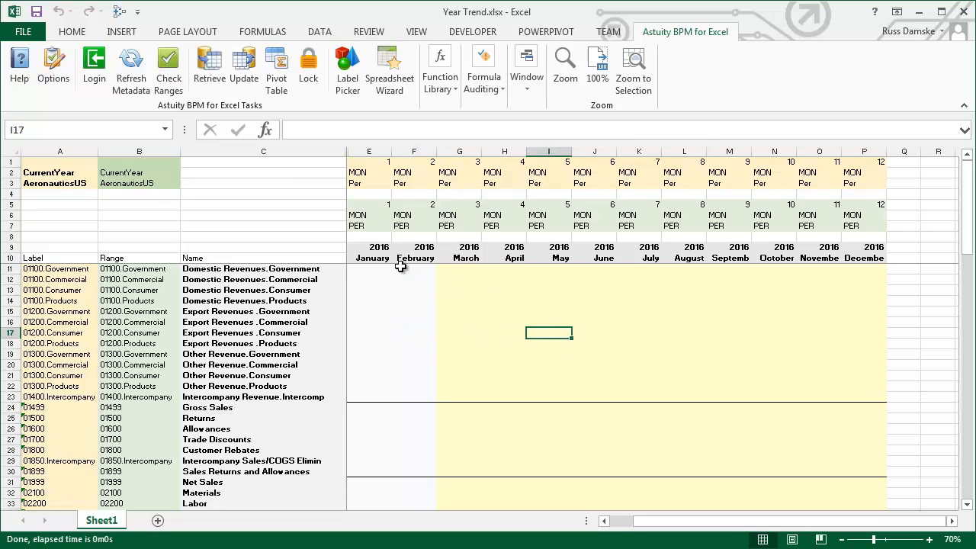
pyautogui.click(368, 238)
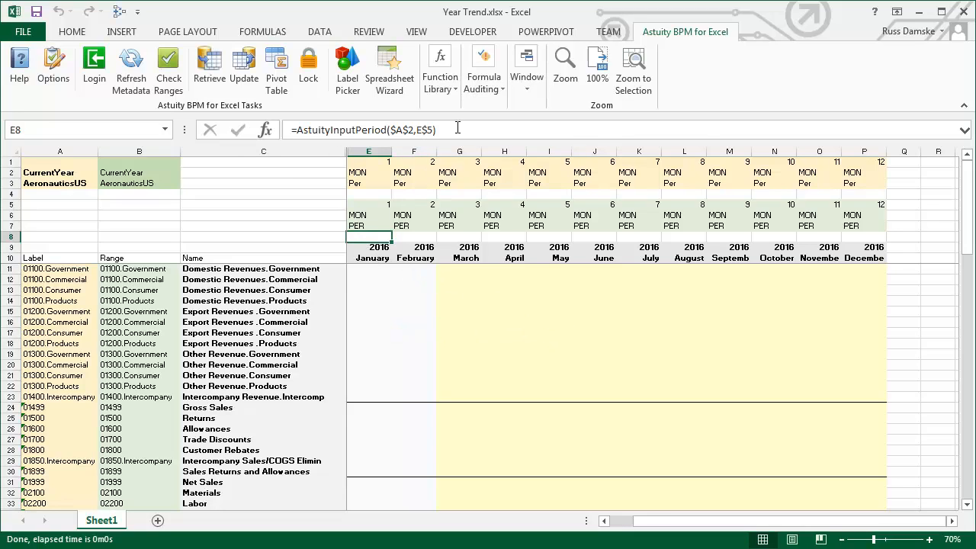
pyautogui.moveTo(457, 130); pyautogui.dragTo(241, 117)
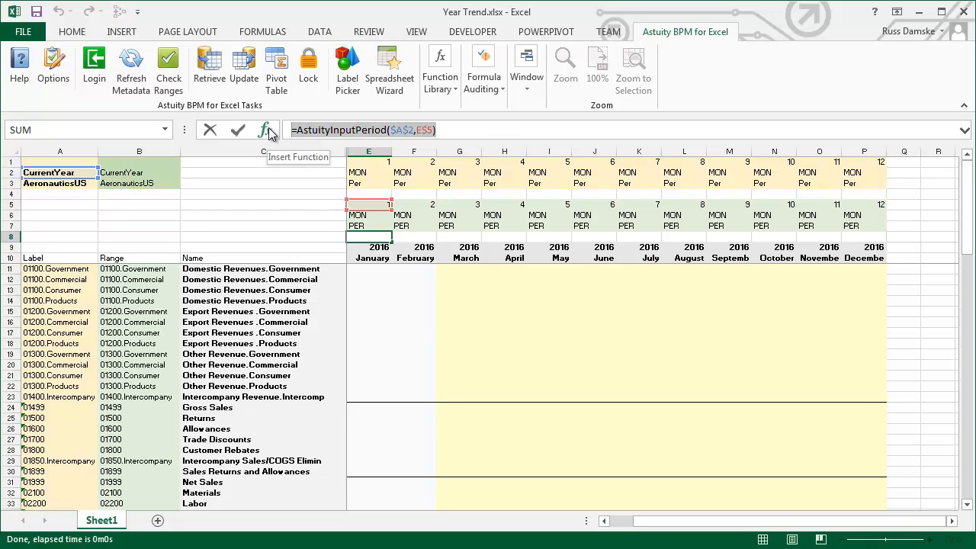
pyautogui.click(66, 268)
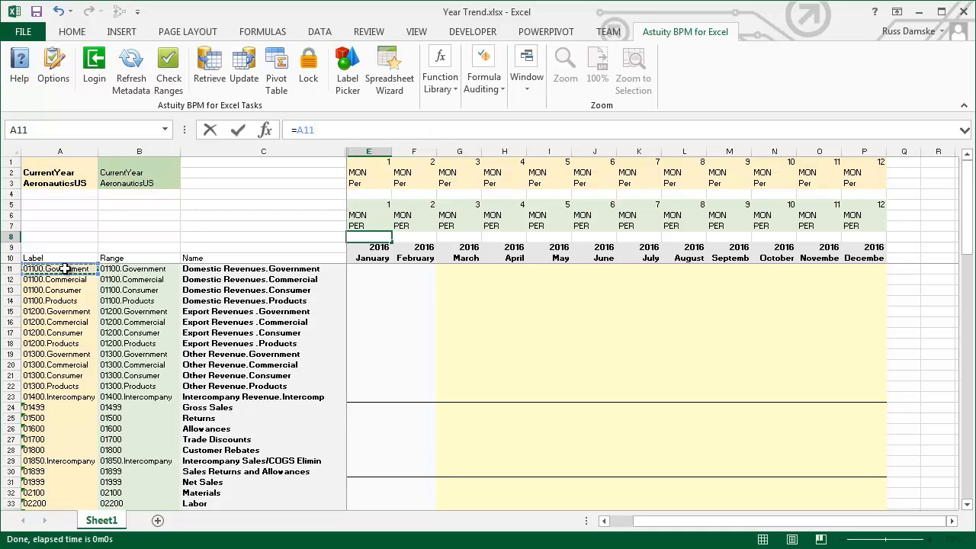
pyautogui.press('Escape')
# Step: Inspect the label, range and name cells A11 to C11, including the cells referenced by the account range formula in B11
pyautogui.click(65, 268)
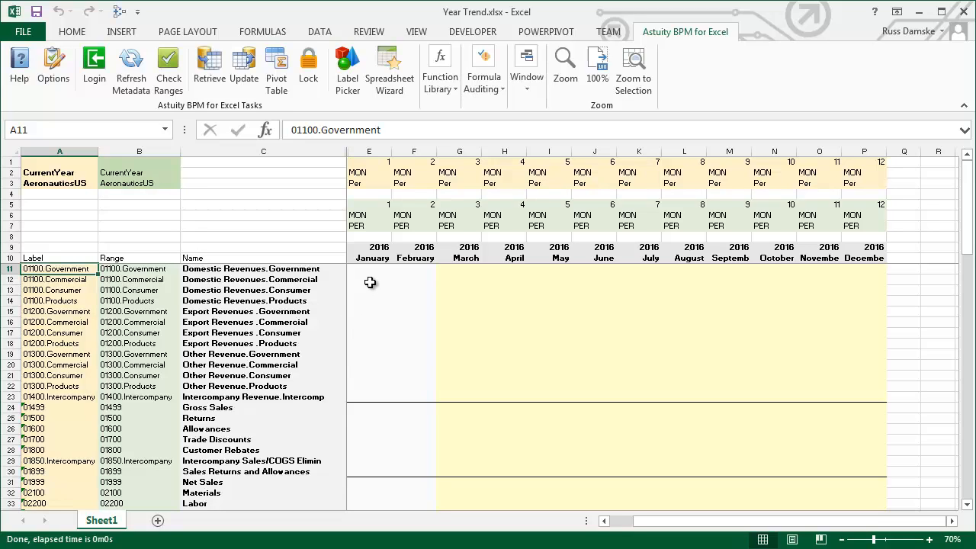
pyautogui.click(162, 268)
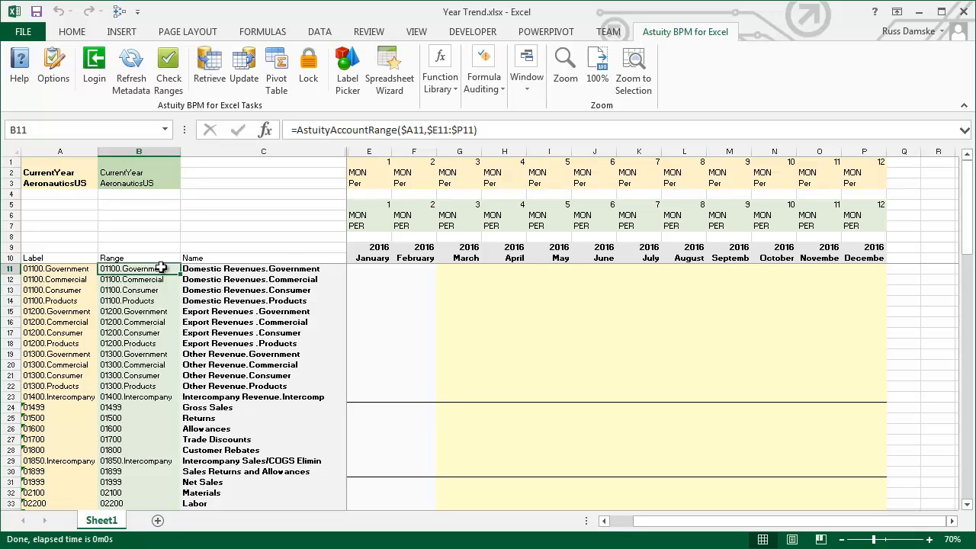
pyautogui.click(227, 268)
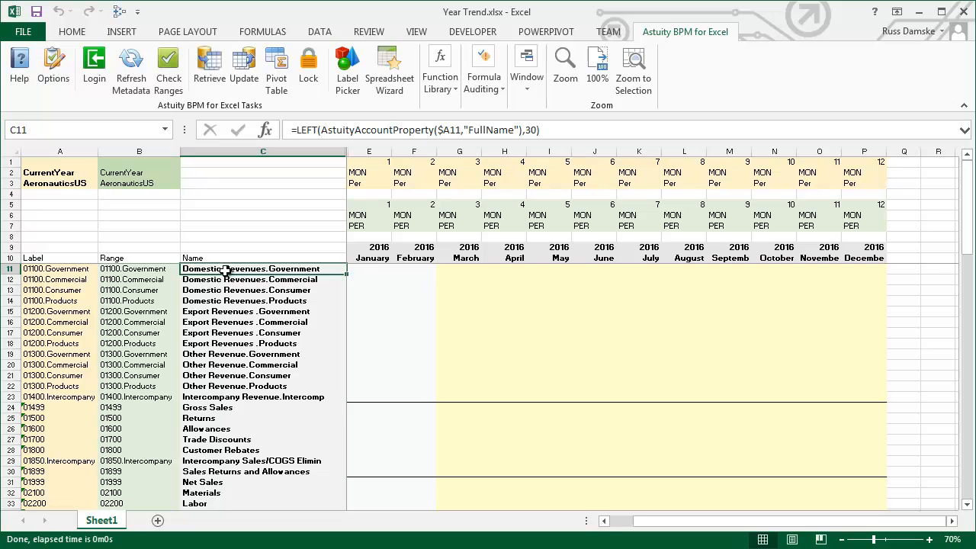
pyautogui.click(152, 270)
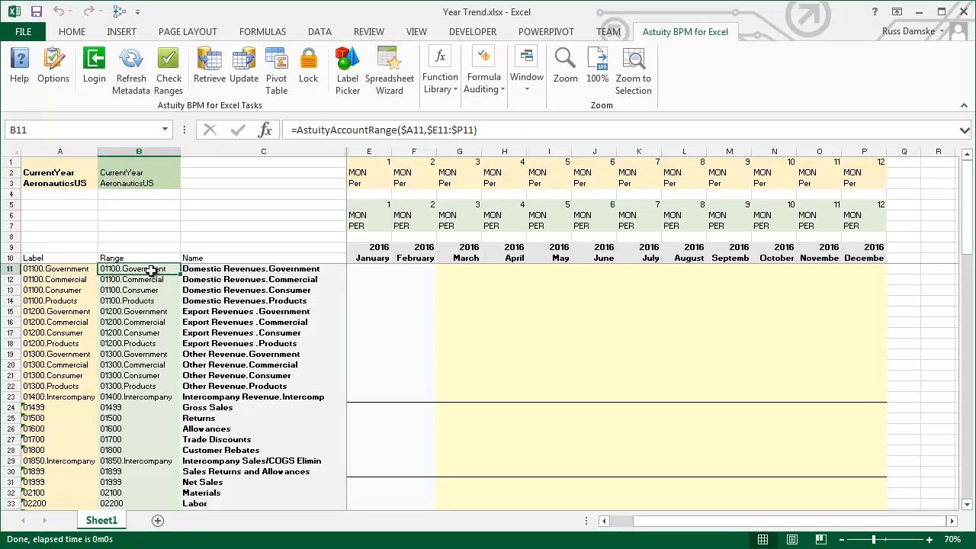
pyautogui.doubleClick(155, 270)
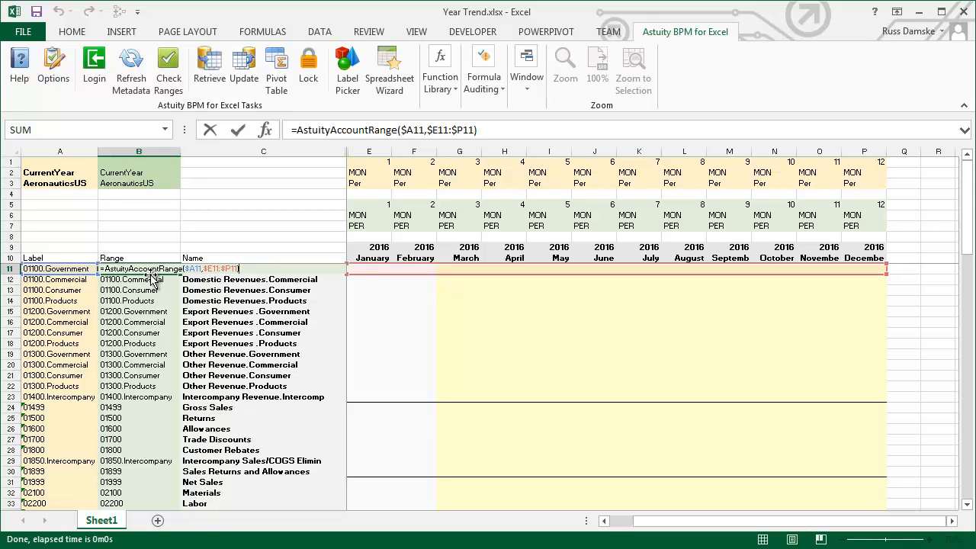
pyautogui.press('Escape')
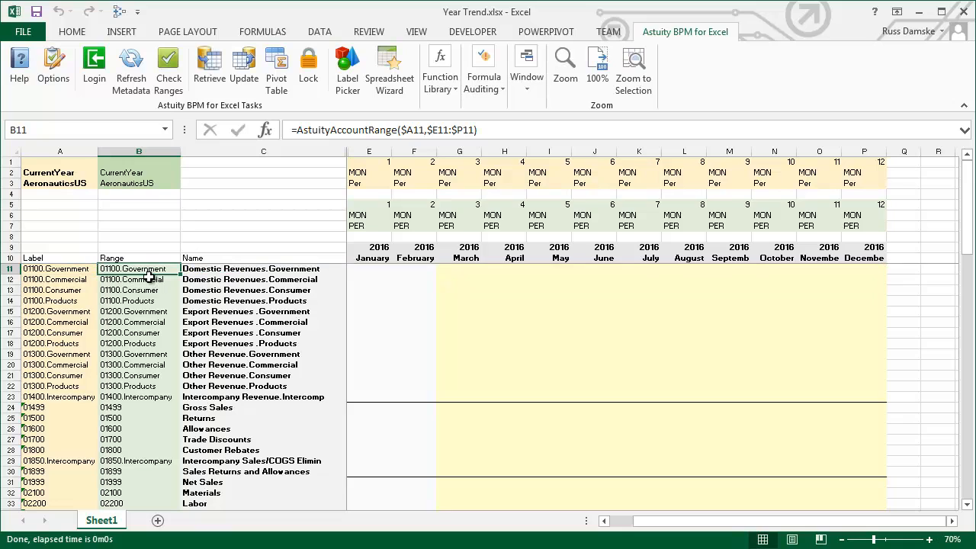
# Step: Inspect the cells referenced by the entity range formula in B3 and the period range formula in E5
pyautogui.click(136, 183)
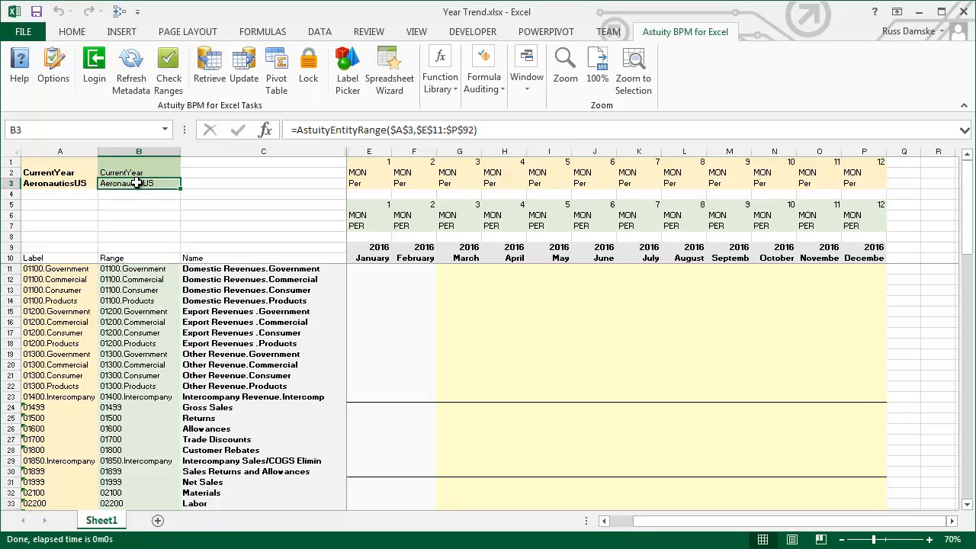
pyautogui.press('F2')
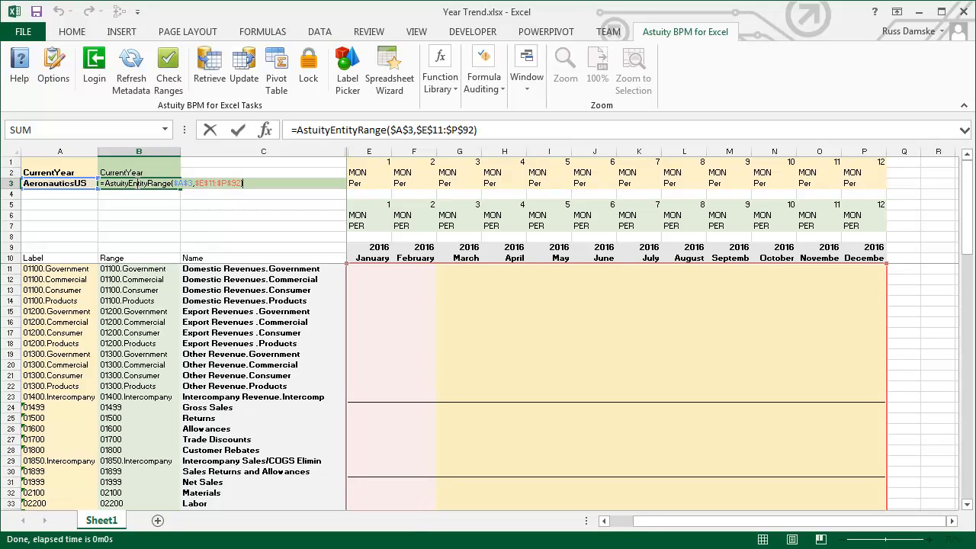
pyautogui.hotkey('ctrl', 'Return')
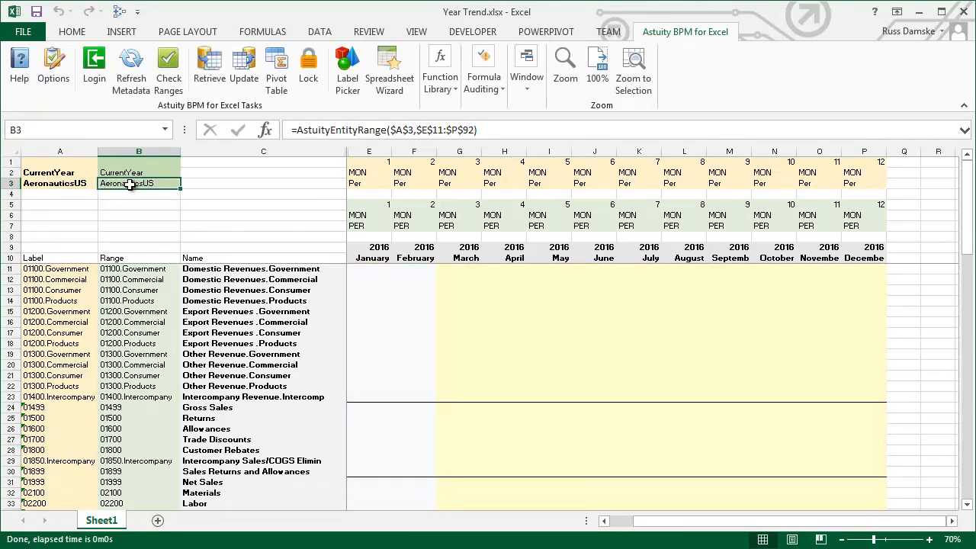
pyautogui.click(349, 206)
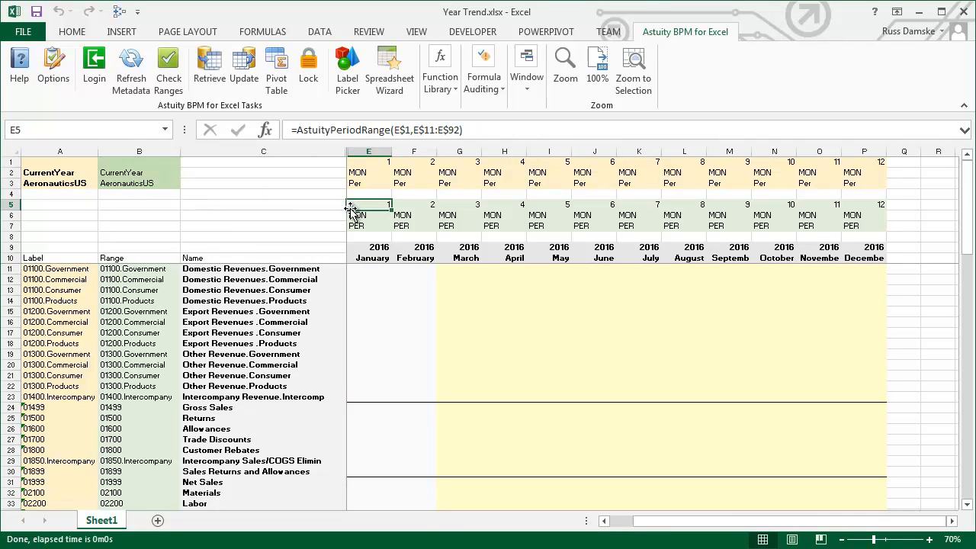
pyautogui.press('F2')
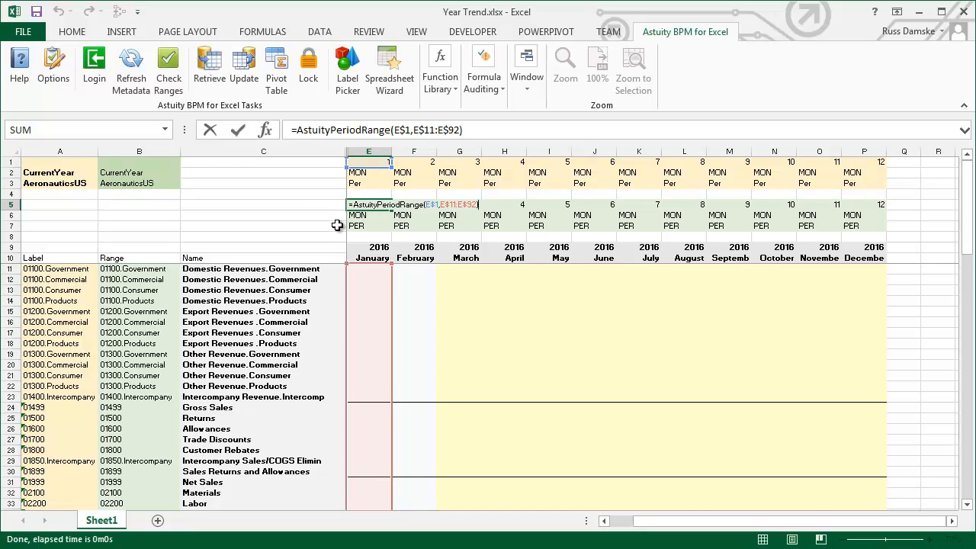
pyautogui.press('Escape')
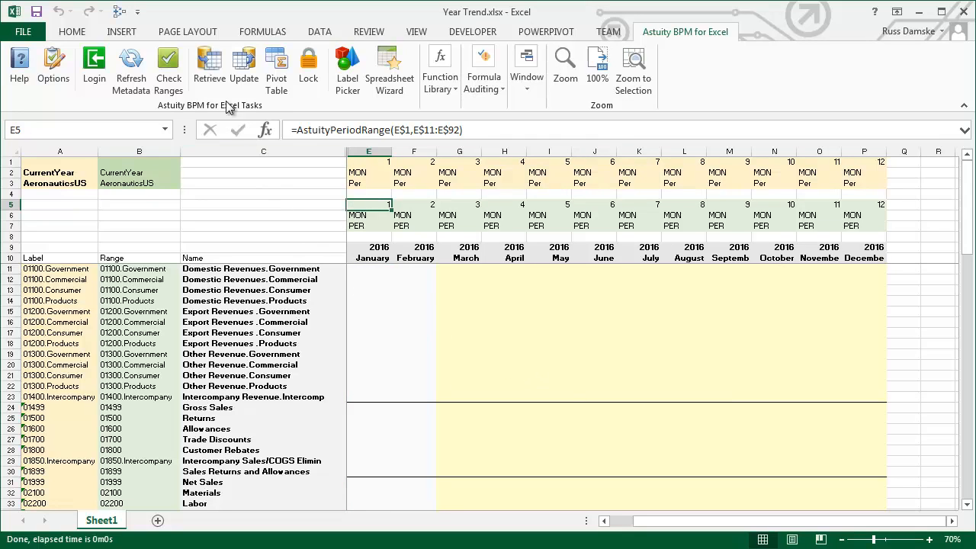
# Step: Retrieve the Astuity BPM data into the Year Trend sheet
pyautogui.click(207, 65)
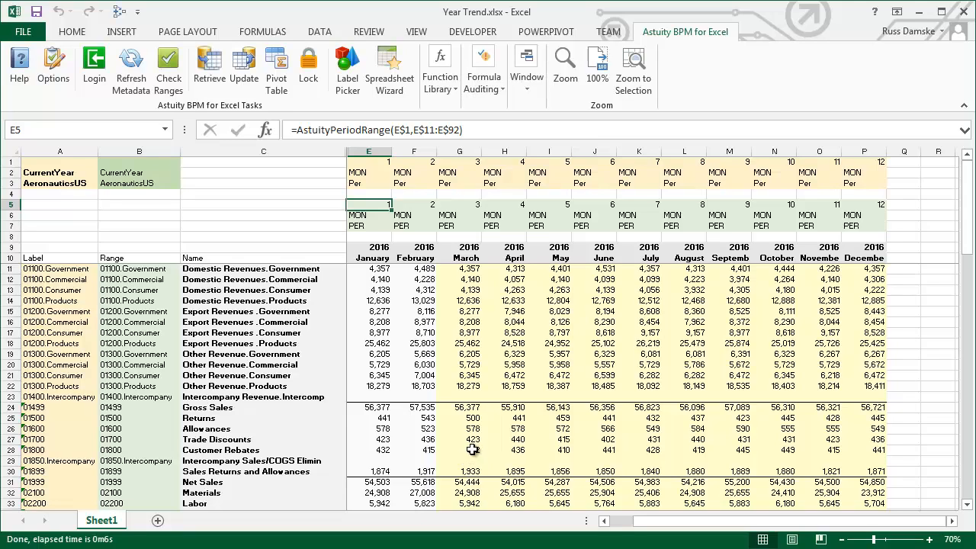
# Step: Set the March Returns value in G25 to 600 and send the update to the Astuity BPM database
pyautogui.click(471, 410)
pyautogui.click(473, 417)
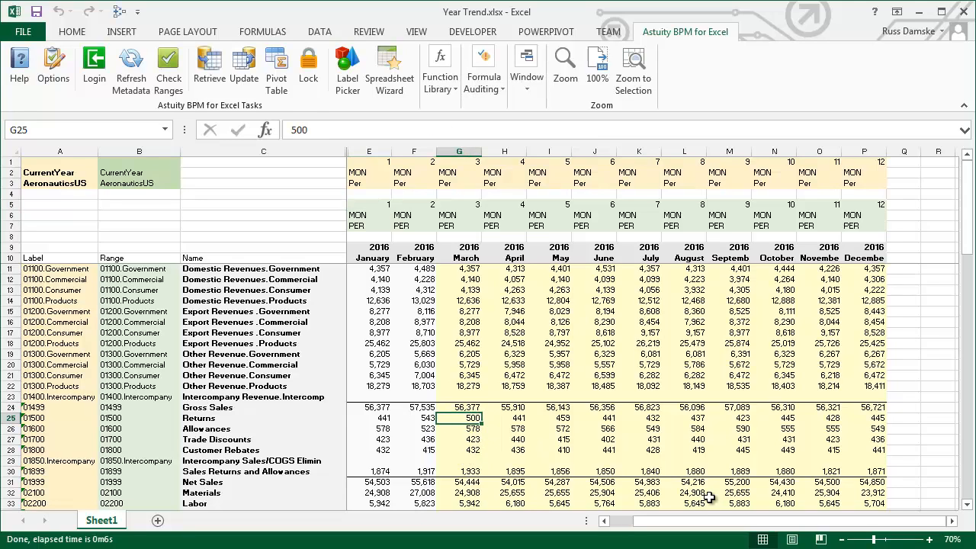
pyautogui.write('6')
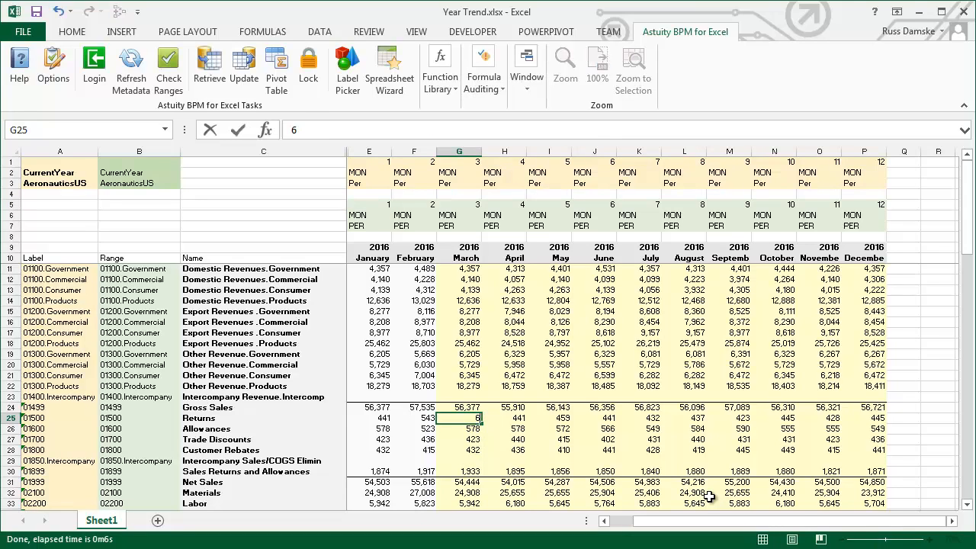
pyautogui.write('00')
pyautogui.click(465, 471)
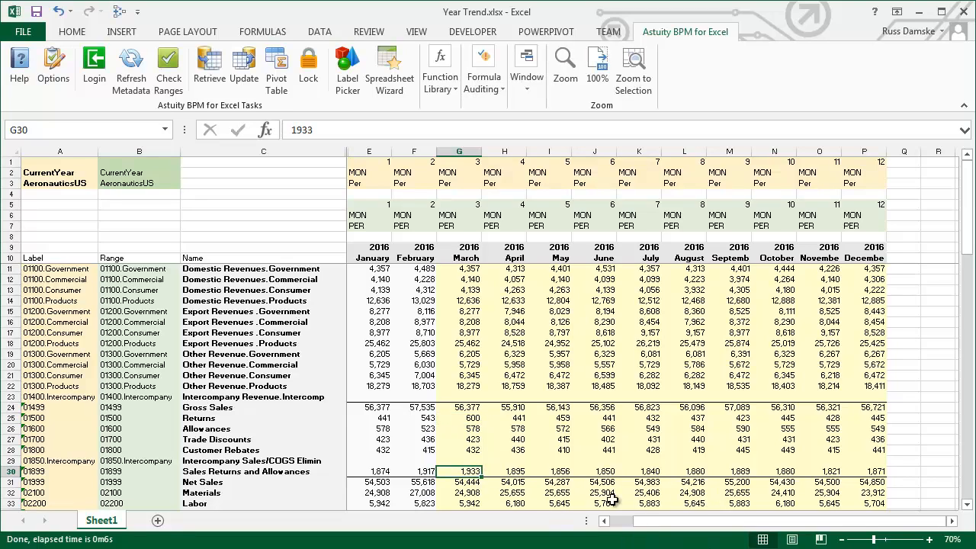
pyautogui.click(244, 78)
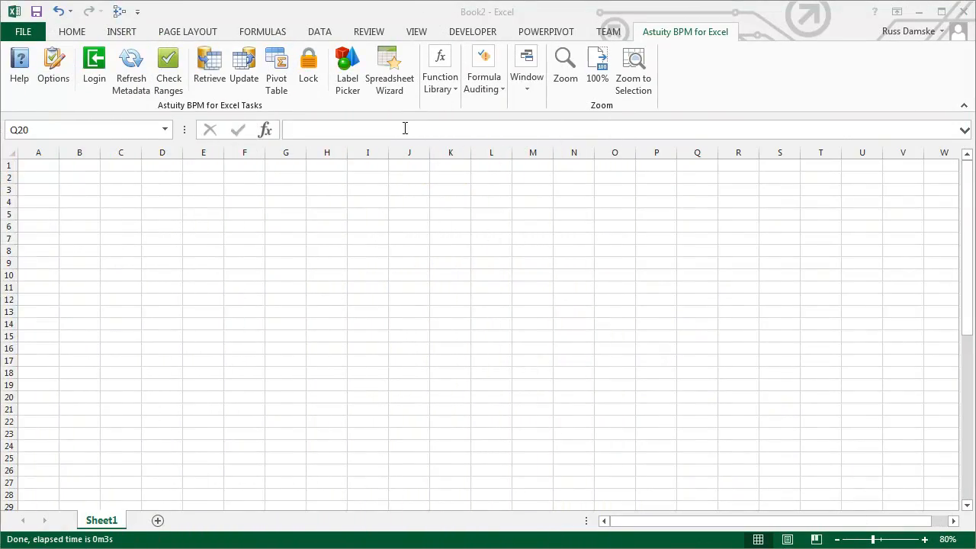
# Step: Start the Spreadsheet Wizard in the blank workbook and move the Frequency and View dimensions into the column area
pyautogui.click(382, 70)
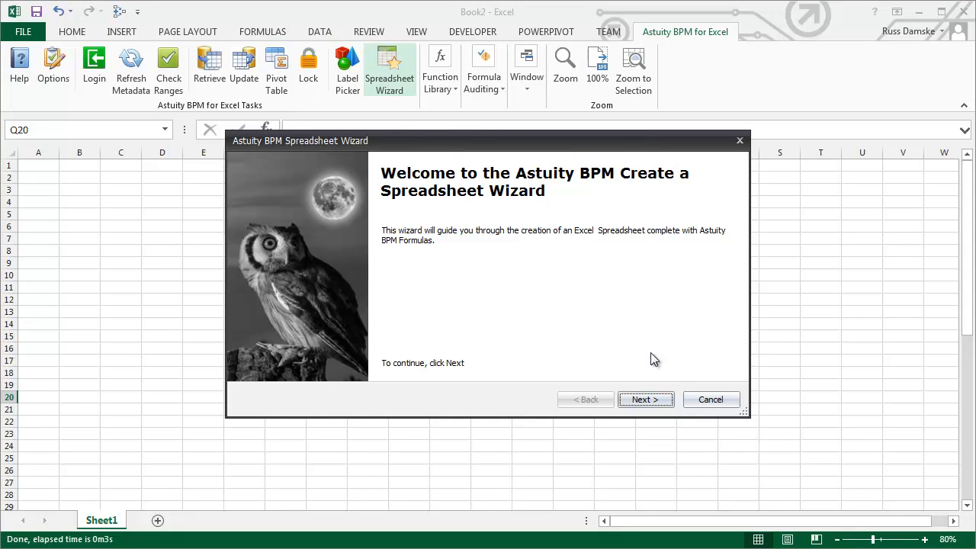
pyautogui.click(645, 400)
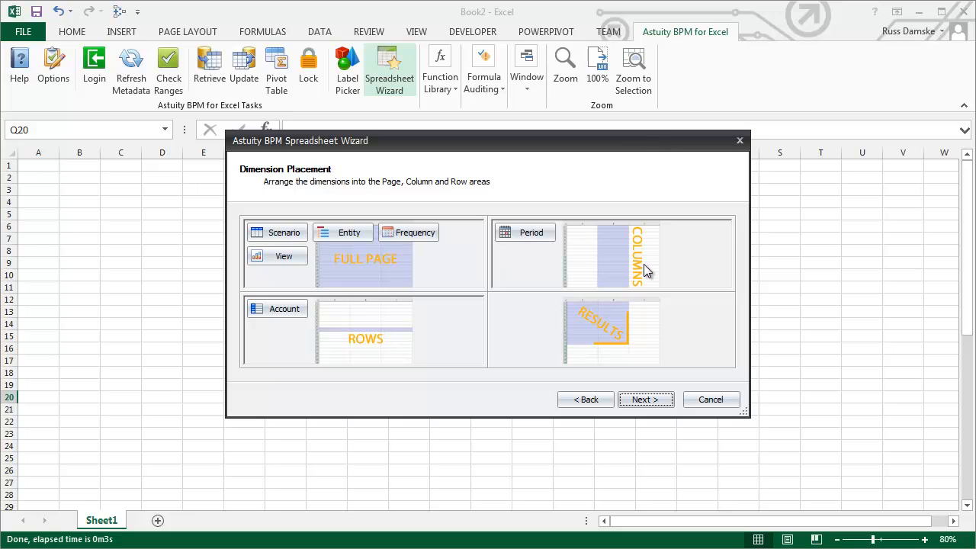
pyautogui.moveTo(414, 234); pyautogui.dragTo(544, 268)
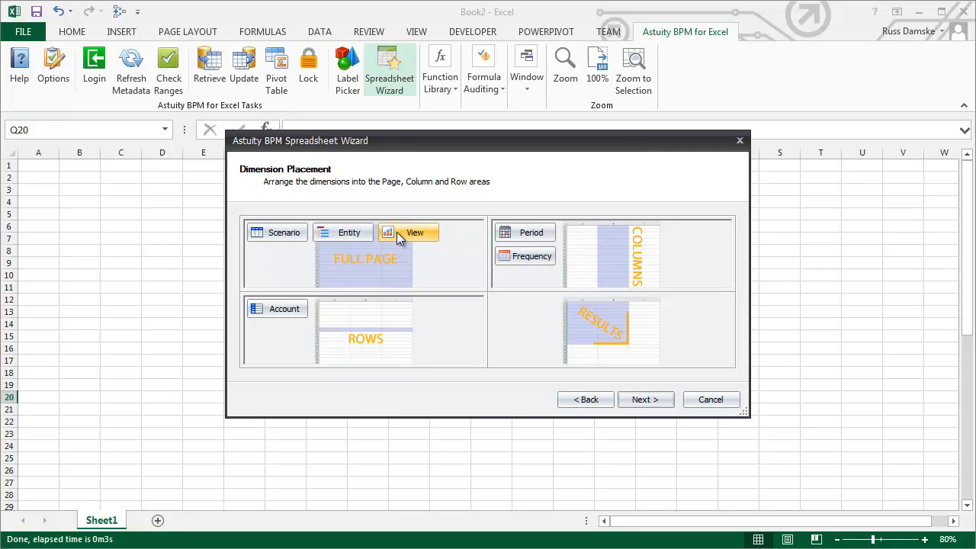
pyautogui.moveTo(397, 238); pyautogui.dragTo(543, 286)
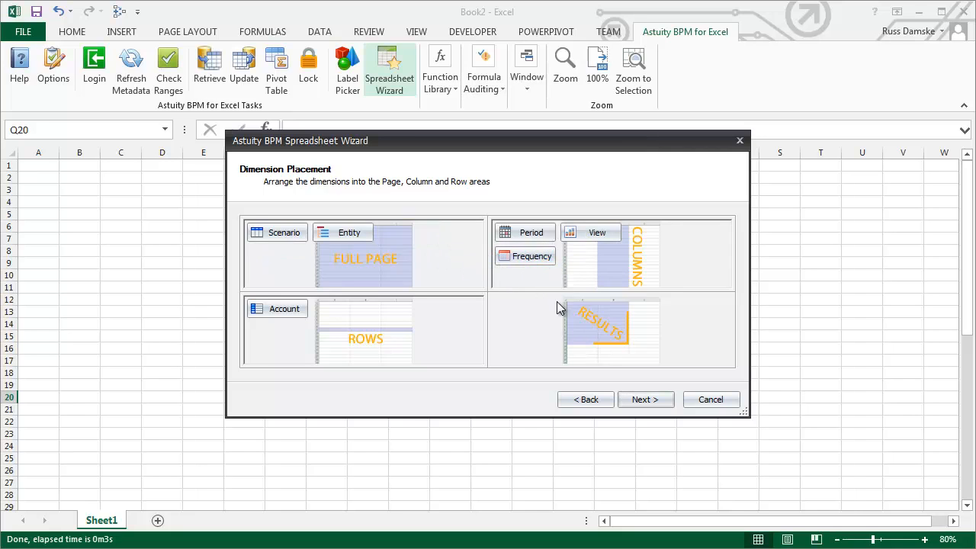
pyautogui.click(645, 403)
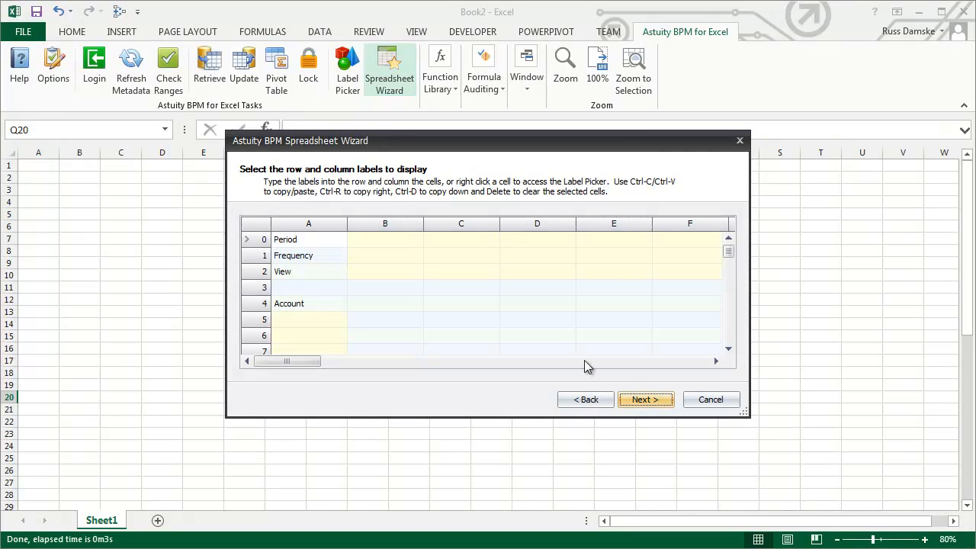
# Step: Enter period labels 1, 2, 3 and 4 across columns B to E of the wizard's Period row
pyautogui.click(391, 242)
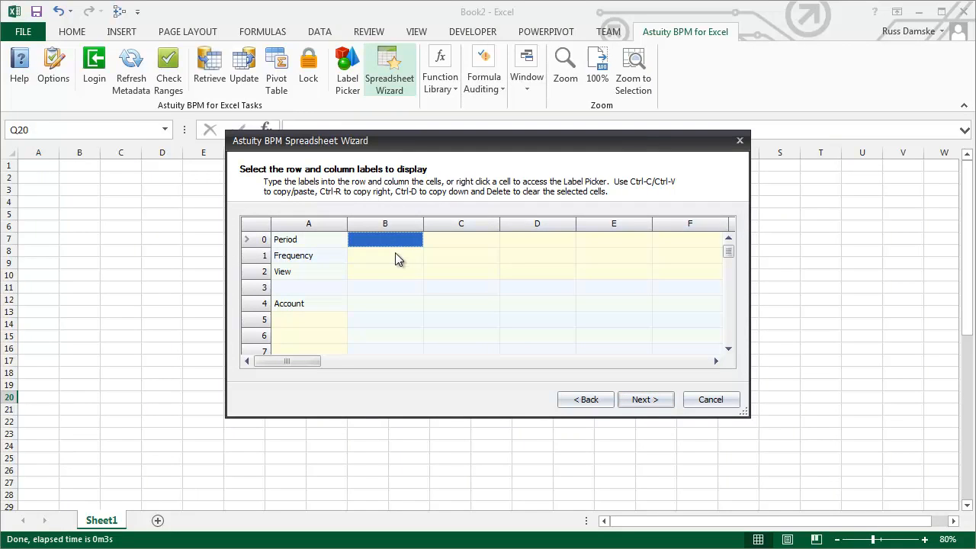
pyautogui.write('1')
pyautogui.click(457, 238)
pyautogui.write('2')
pyautogui.click(524, 239)
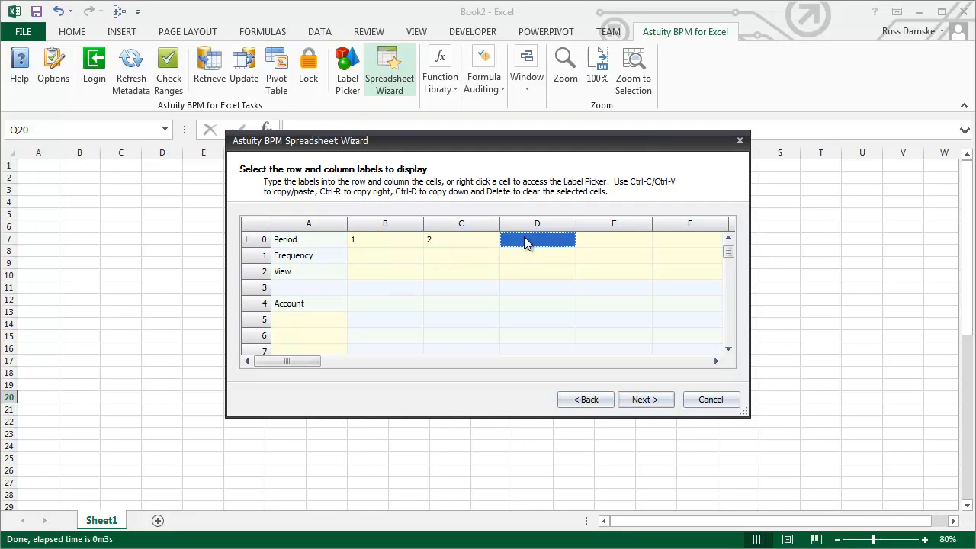
pyautogui.write('3')
pyautogui.click(598, 240)
pyautogui.write('4')
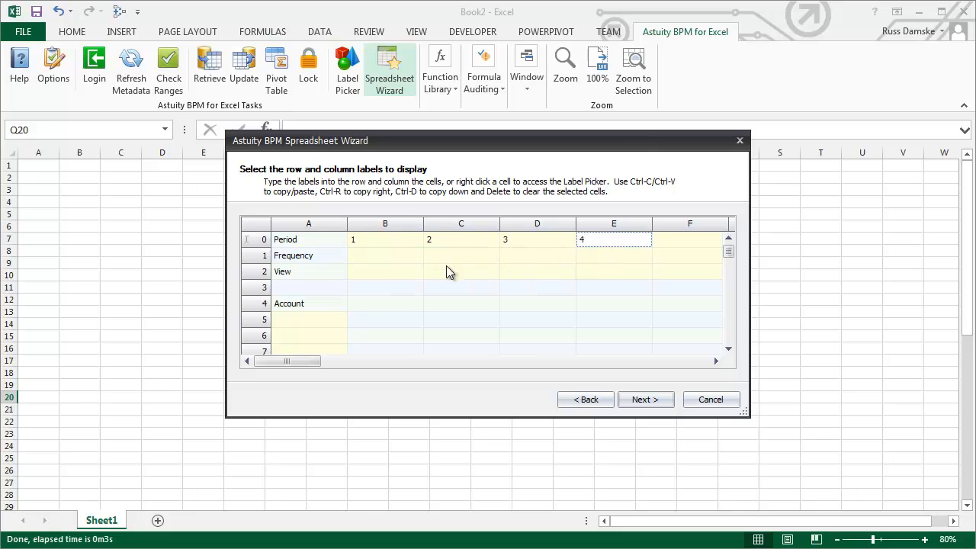
# Step: Choose the MON (Monthly Data) label for the Frequency row in column B
pyautogui.click(388, 264)
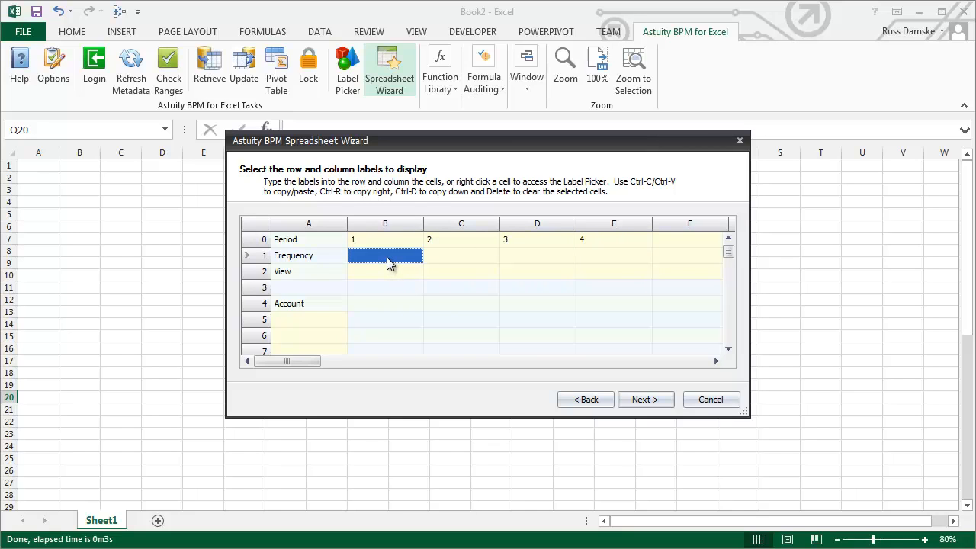
pyautogui.rightClick(387, 257)
pyautogui.click(232, 227)
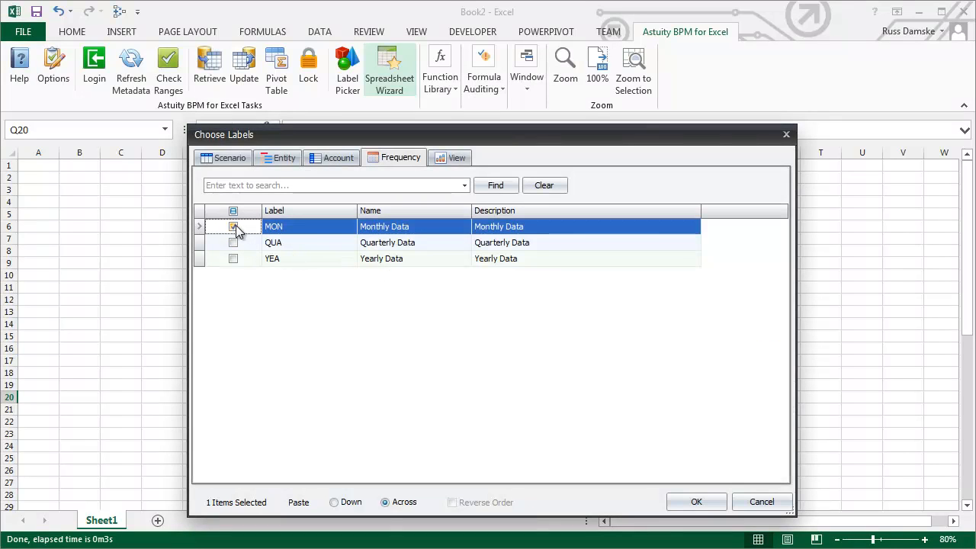
pyautogui.click(697, 500)
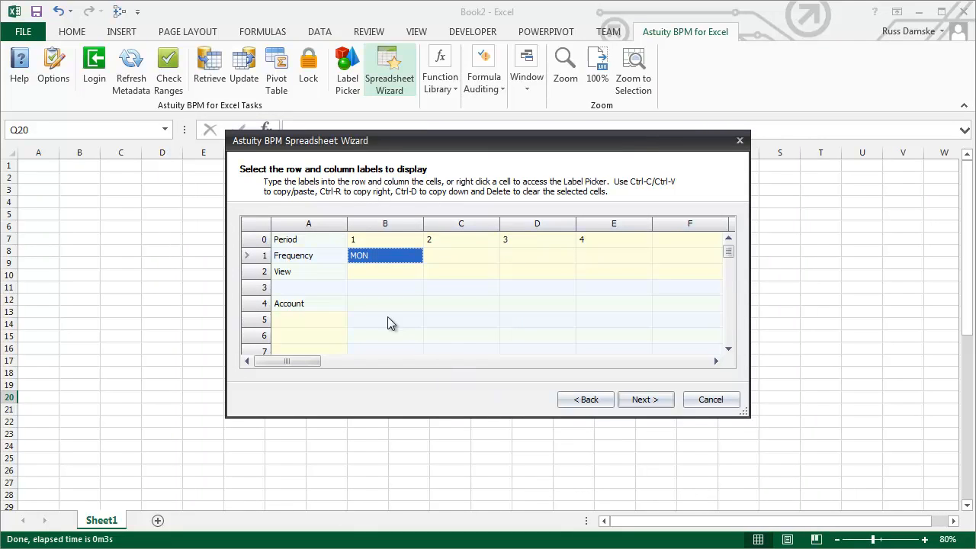
# Step: Choose the PER (Periodic) label for the View row in column B and copy the Frequency and View labels across to column E
pyautogui.click(371, 270)
pyautogui.rightClick(369, 267)
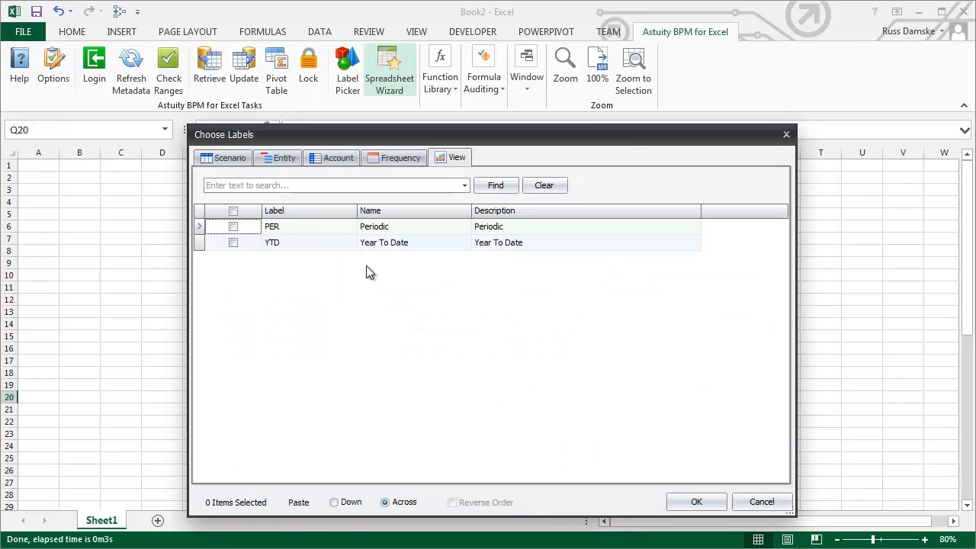
pyautogui.click(233, 226)
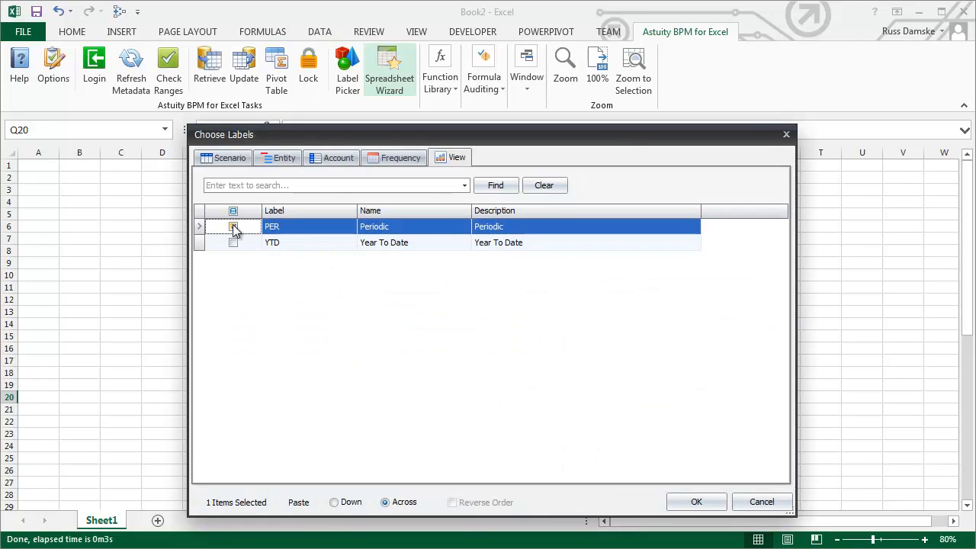
pyautogui.click(697, 501)
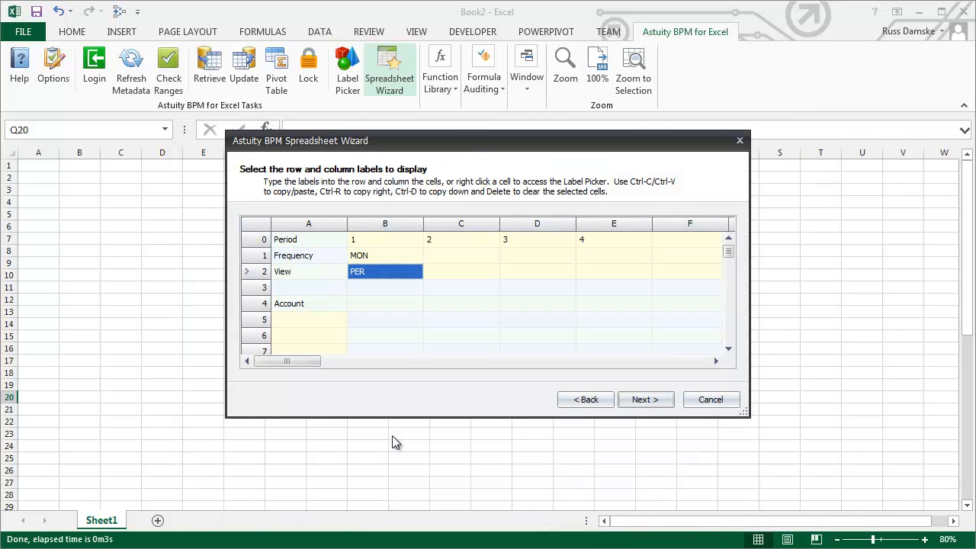
pyautogui.keyDown('shift'); pyautogui.click(618, 257); pyautogui.keyUp('shift')
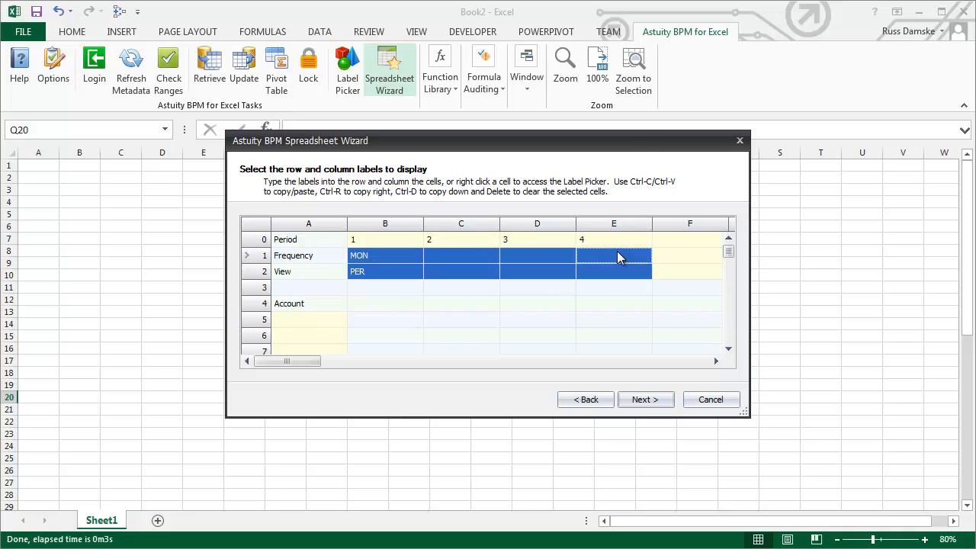
pyautogui.hotkey('ctrl', 'r')
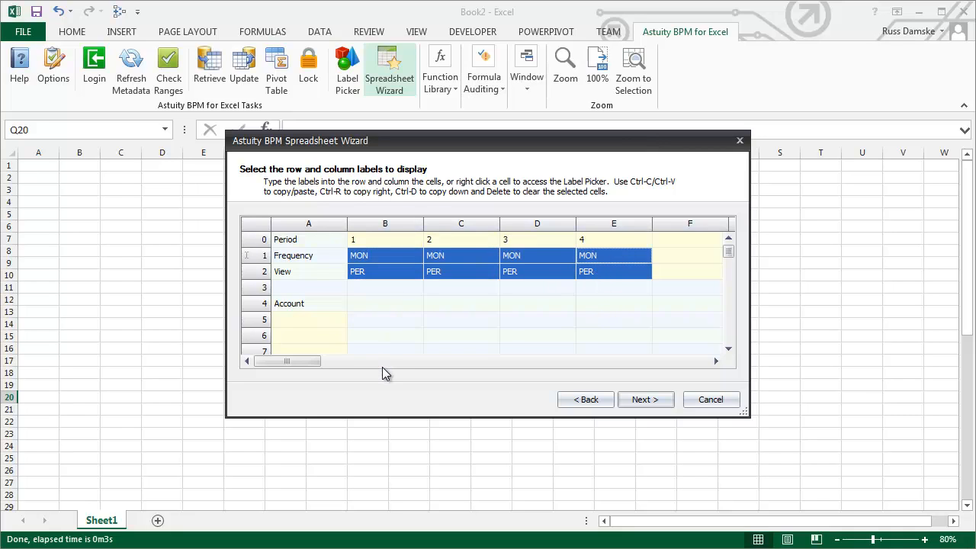
# Step: Bring up the account labels for the first cell below Account and check Net Income (09999) with all accounts beneath it
pyautogui.click(303, 320)
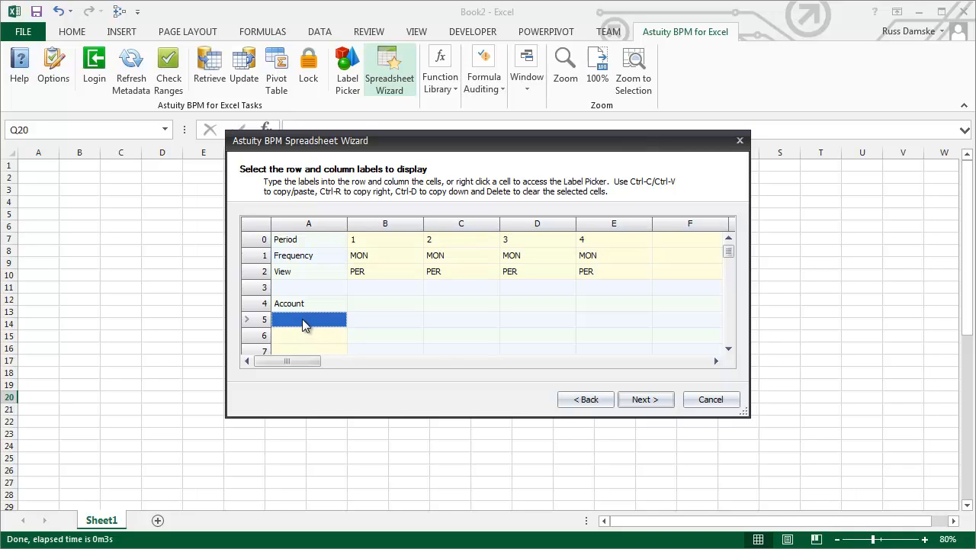
pyautogui.rightClick(302, 318)
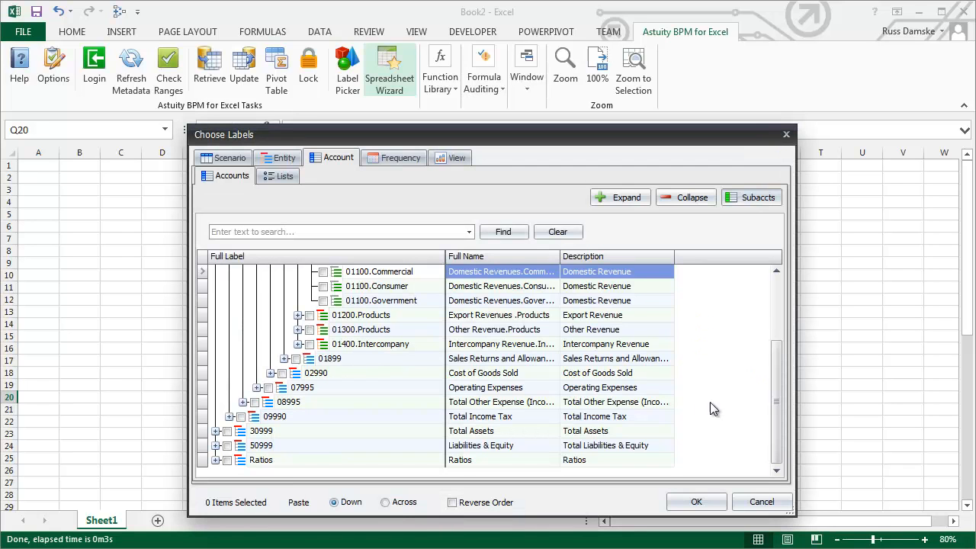
pyautogui.moveTo(779, 412); pyautogui.dragTo(775, 306)
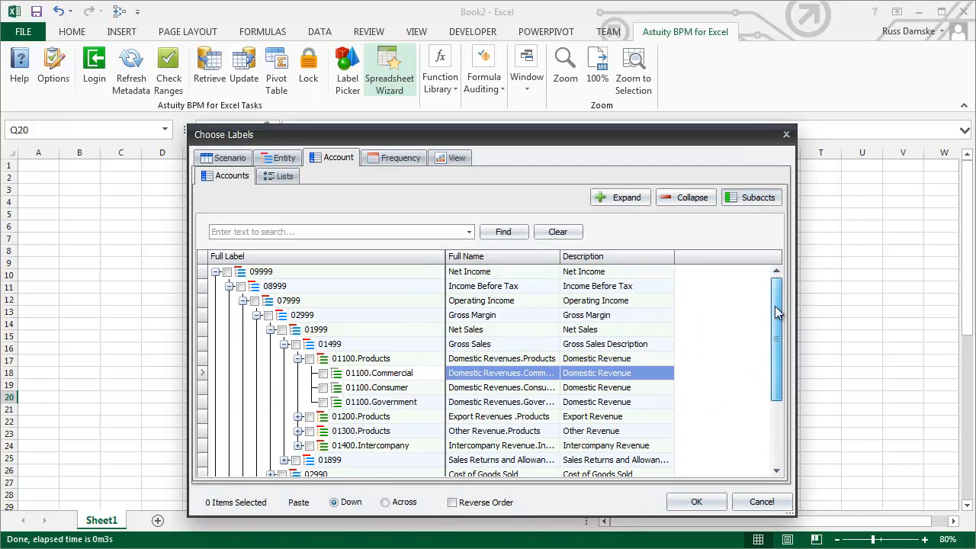
pyautogui.rightClick(309, 280)
pyautogui.click(376, 353)
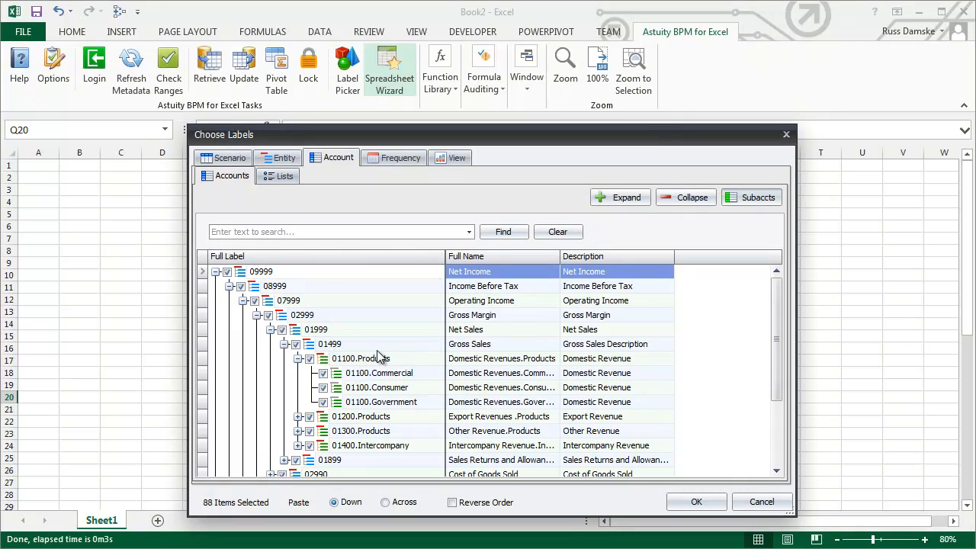
# Step: Uncheck the leaf descendants of 01400.Intercompany and collapse that account
pyautogui.scroll(-1, 377, 358)
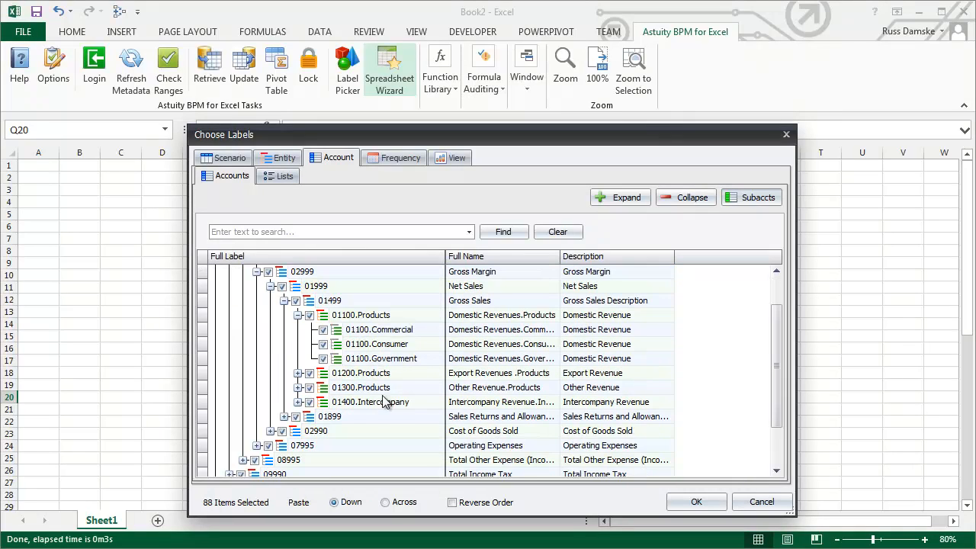
pyautogui.click(298, 402)
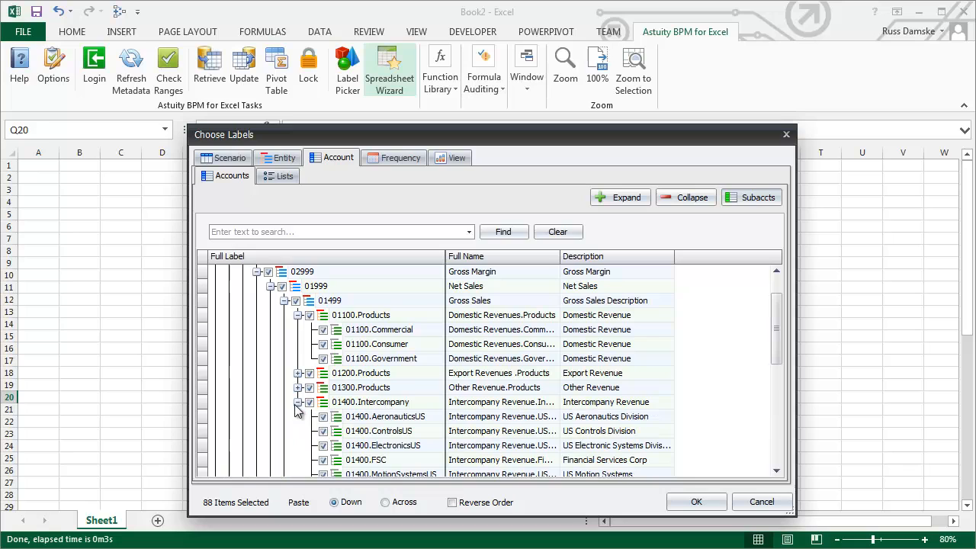
pyautogui.rightClick(379, 402)
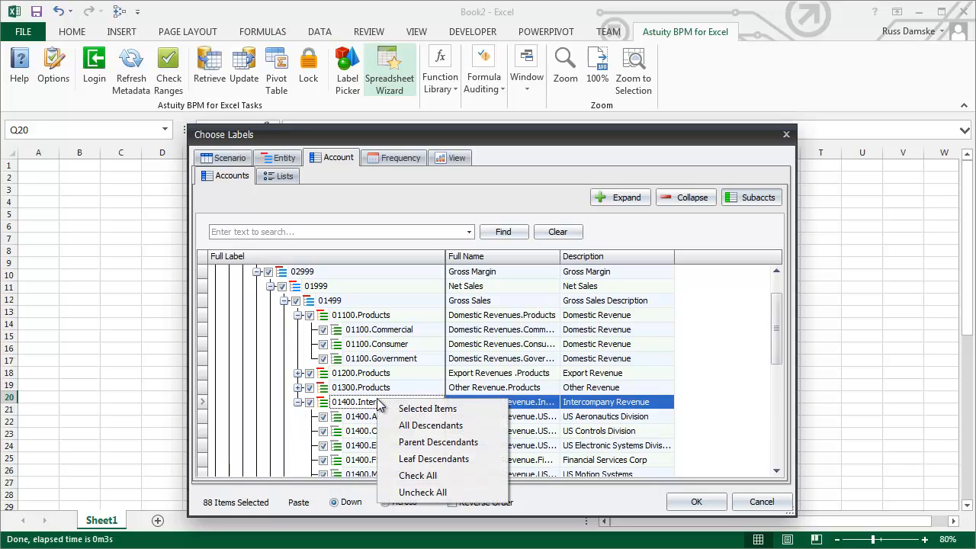
pyautogui.click(433, 459)
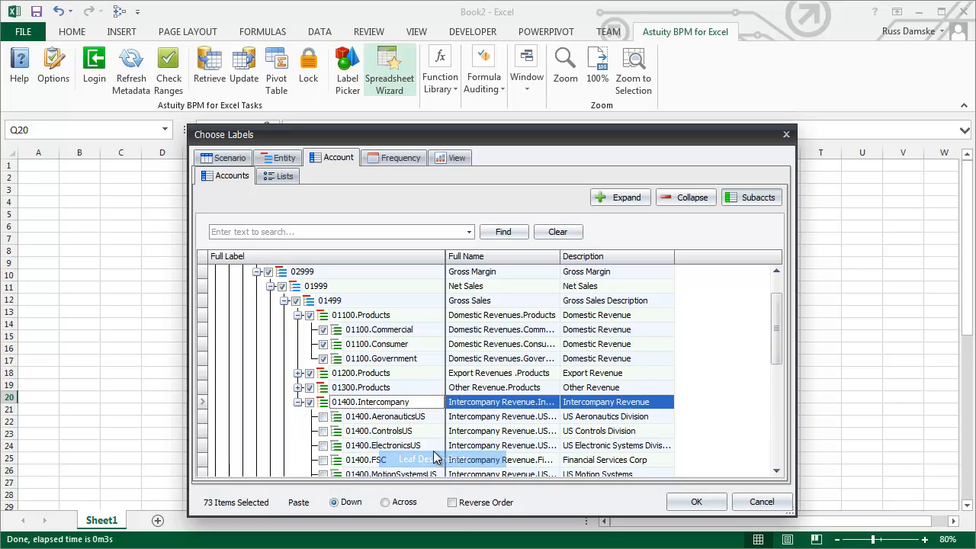
pyautogui.click(298, 402)
# Step: Expand Sales Returns and Allowances (01899) and uncheck the leaf descendants of 01850.Intercompany
pyautogui.scroll(-1, 379, 373)
pyautogui.click(283, 373)
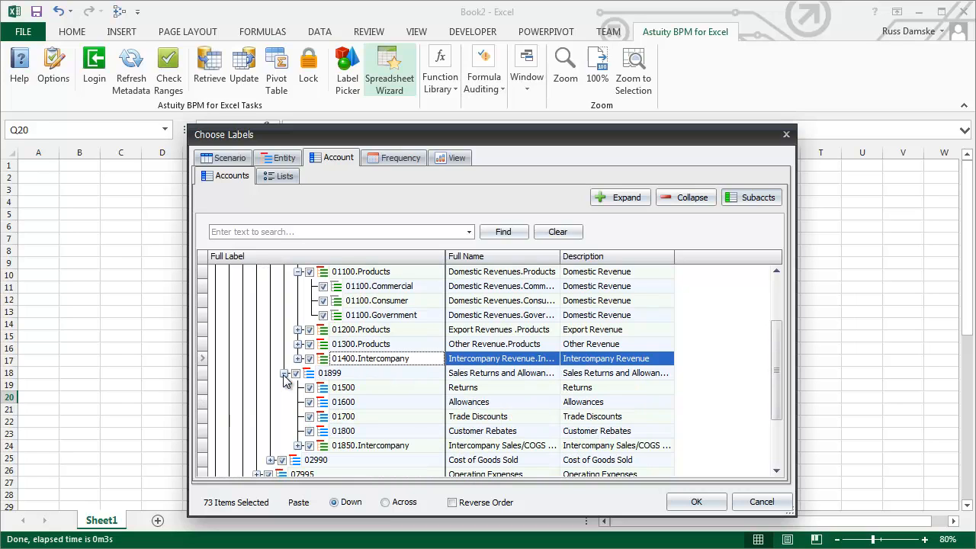
pyautogui.rightClick(379, 447)
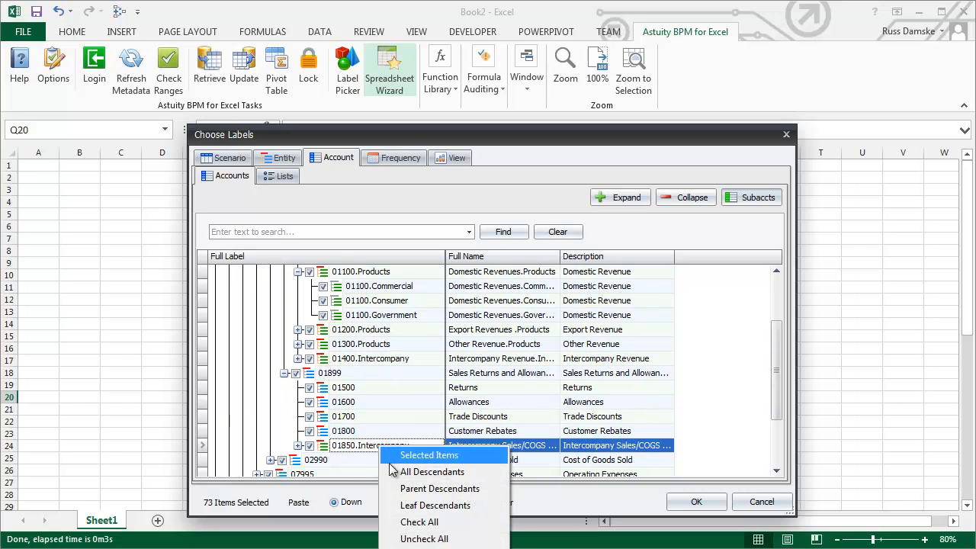
pyautogui.click(424, 506)
# Step: Uncheck the leaf descendants of 02900.Intercompany under Cost of Goods Sold (02990) and insert the checked account labels in reverse order
pyautogui.click(271, 461)
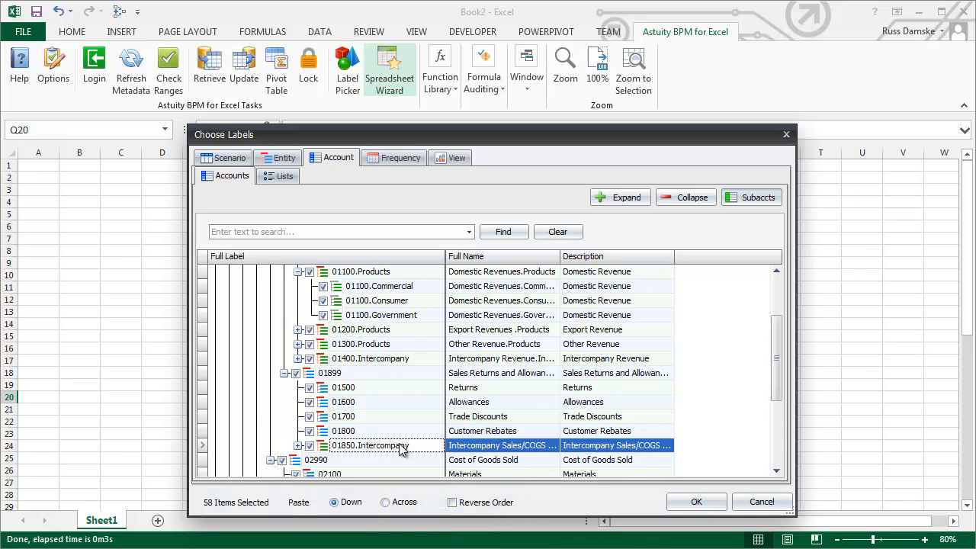
pyautogui.scroll(-2, 401, 450)
pyautogui.rightClick(374, 433)
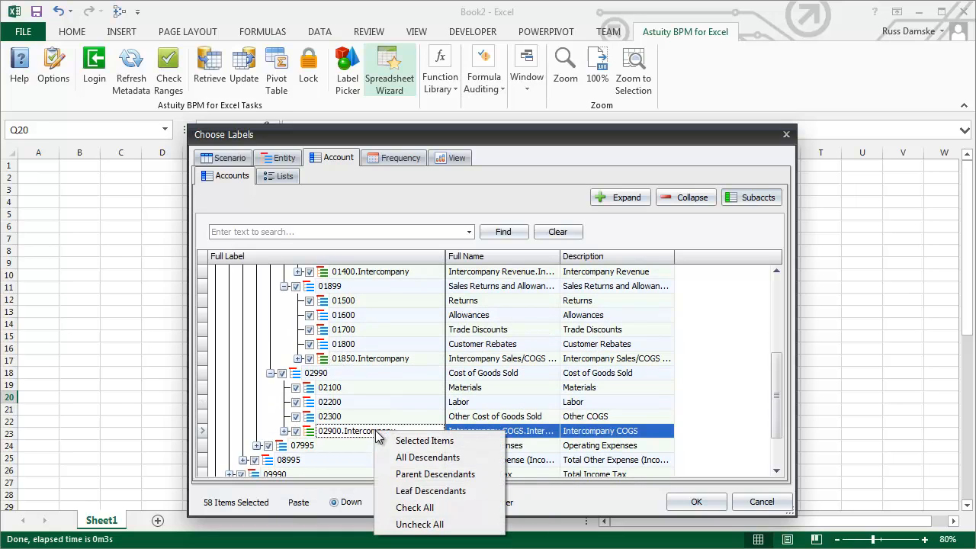
pyautogui.click(458, 490)
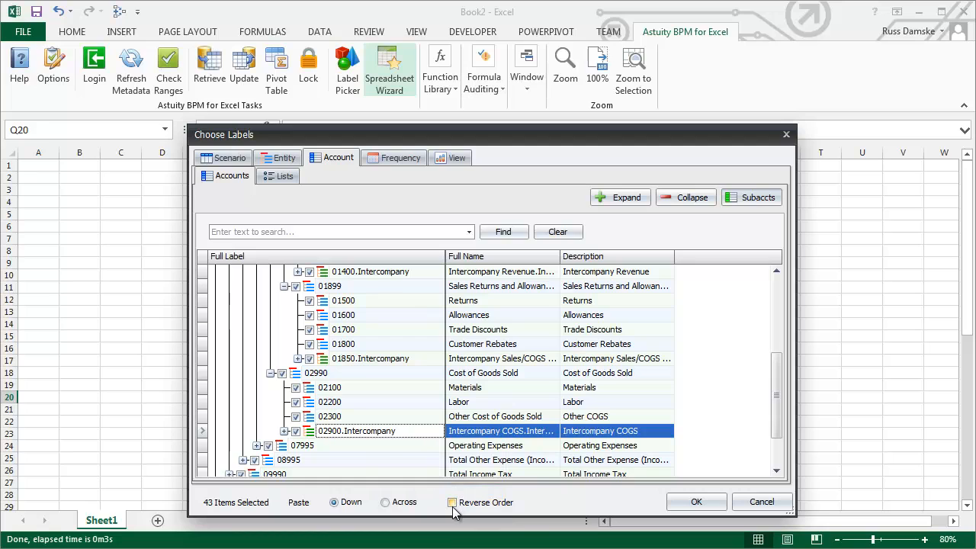
pyautogui.click(453, 504)
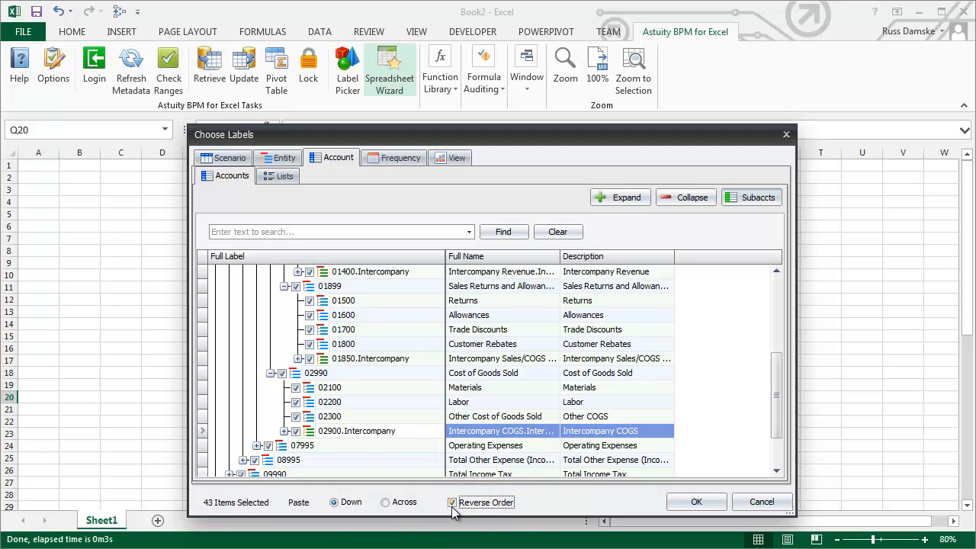
pyautogui.click(694, 503)
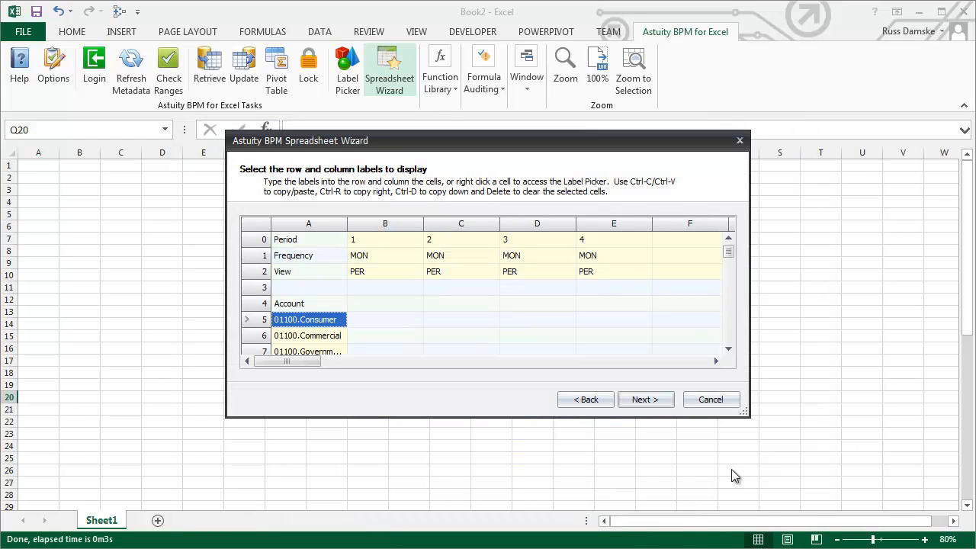
# Step: Continue to the wizard's page labels and set Scenario to CurrentYear (Actual 2016)
pyautogui.click(648, 400)
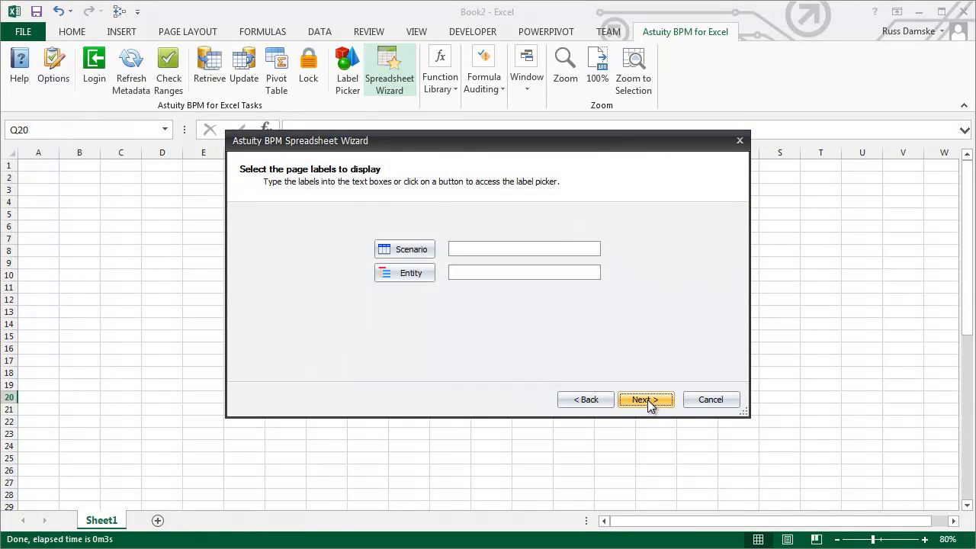
pyautogui.click(422, 251)
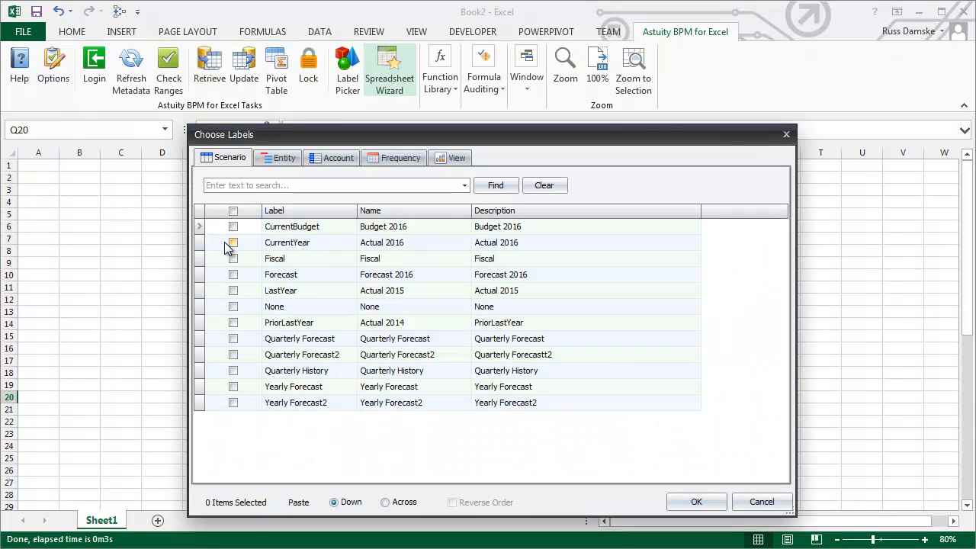
pyautogui.click(233, 245)
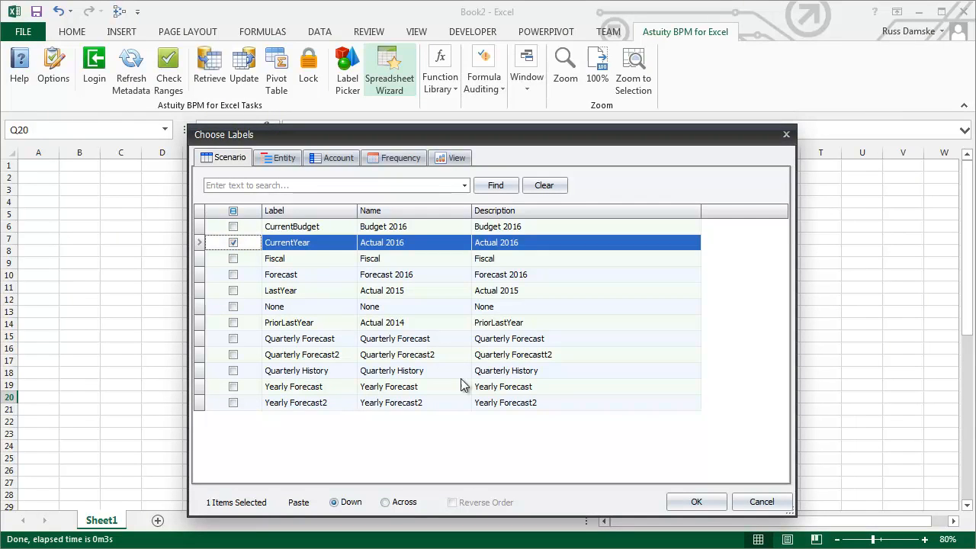
pyautogui.click(696, 503)
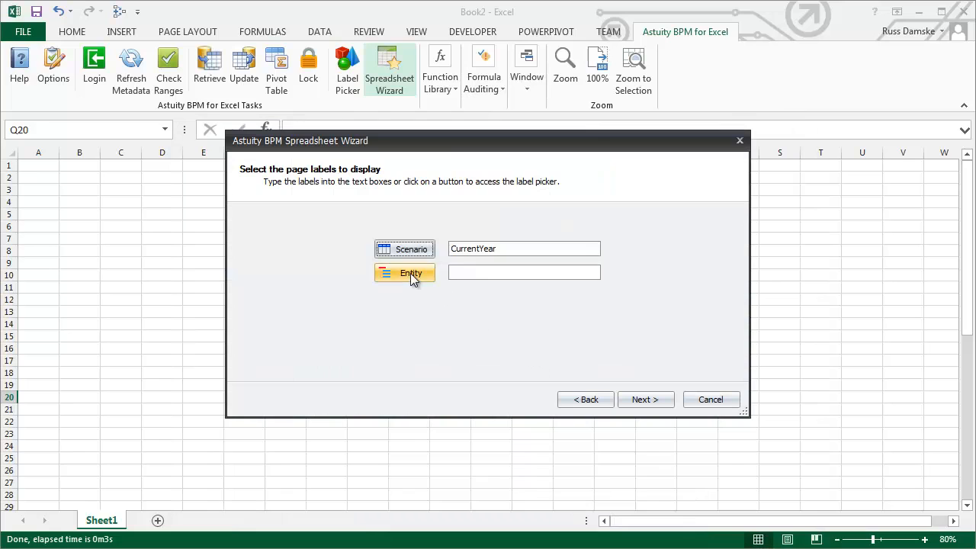
# Step: Set the Entity page label to Domestic from the SWGeo hierarchy
pyautogui.click(410, 275)
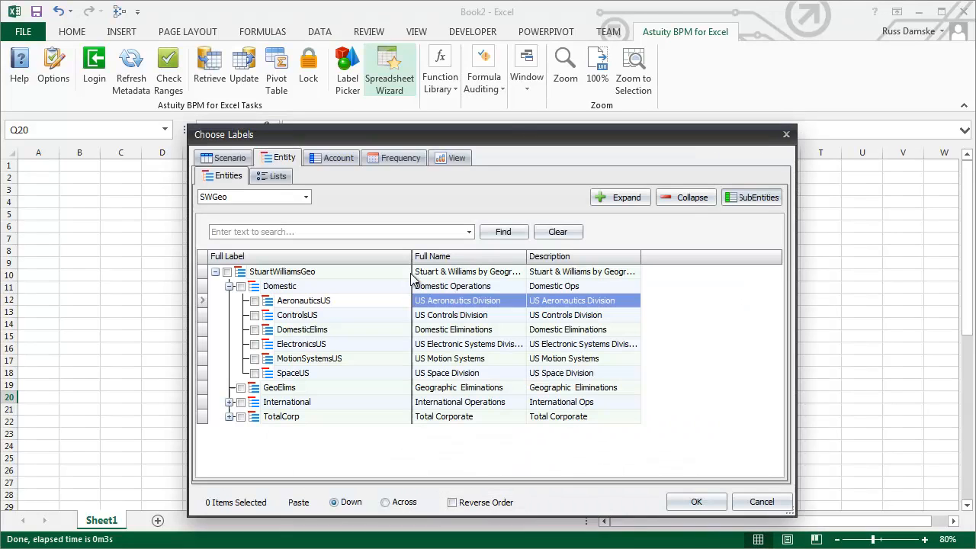
pyautogui.click(241, 286)
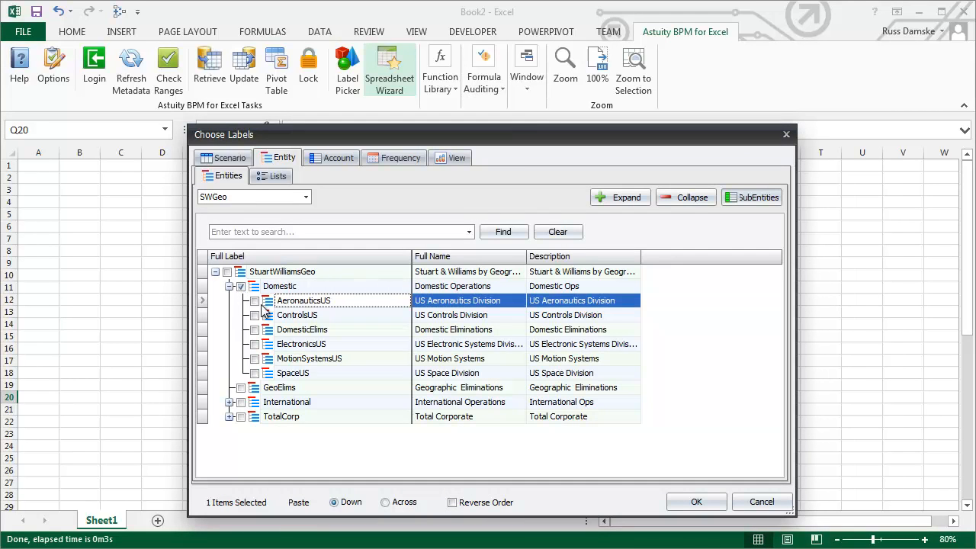
pyautogui.click(694, 502)
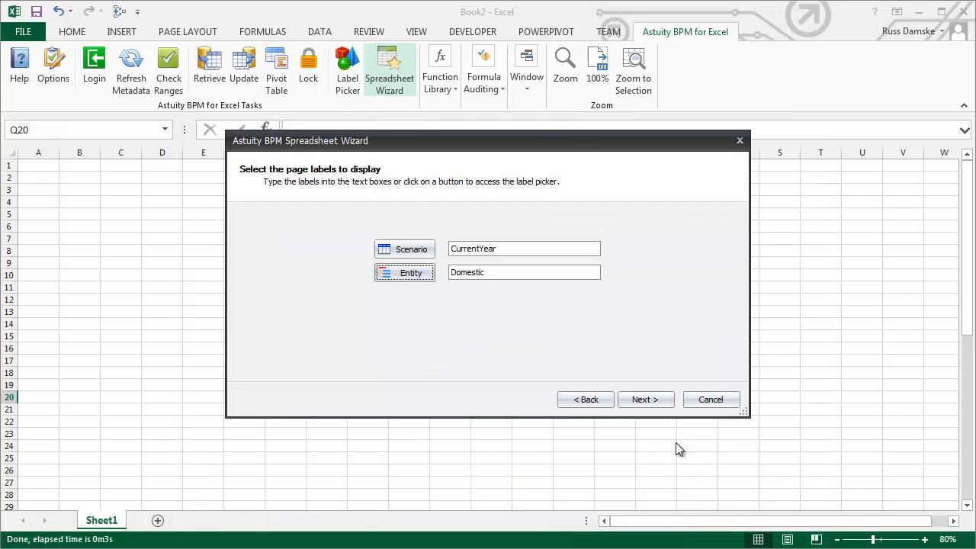
# Step: Keep AstuityValue as the formula type and finish the wizard to create the spreadsheet
pyautogui.click(648, 401)
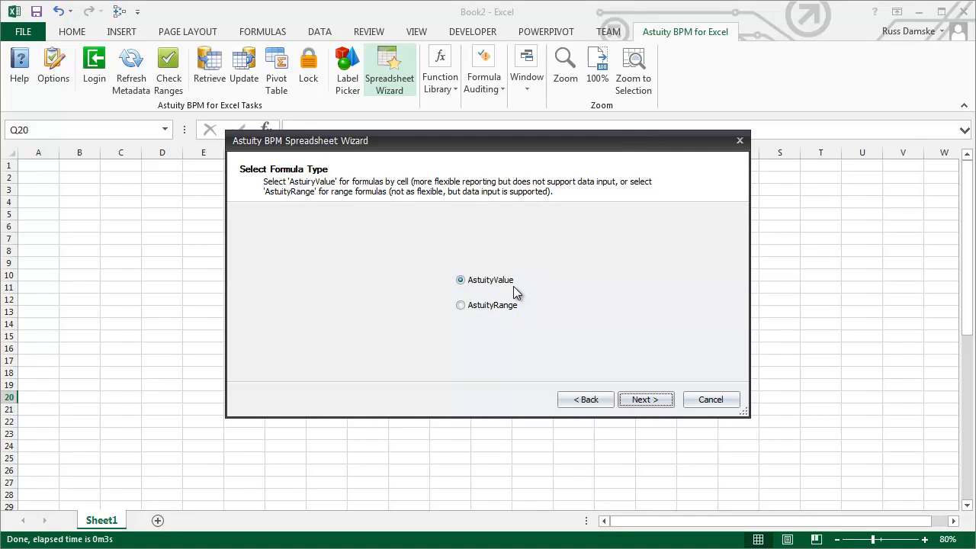
pyautogui.click(642, 403)
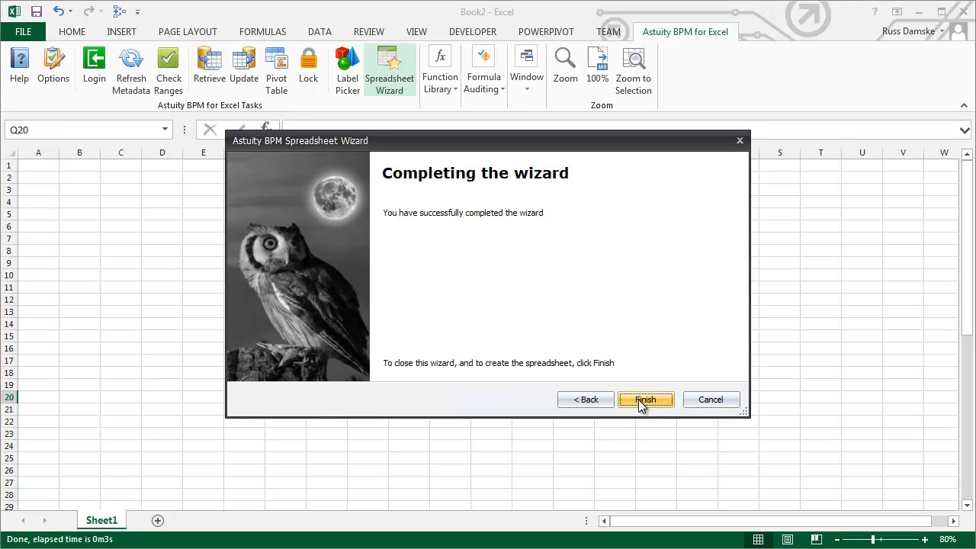
pyautogui.click(643, 402)
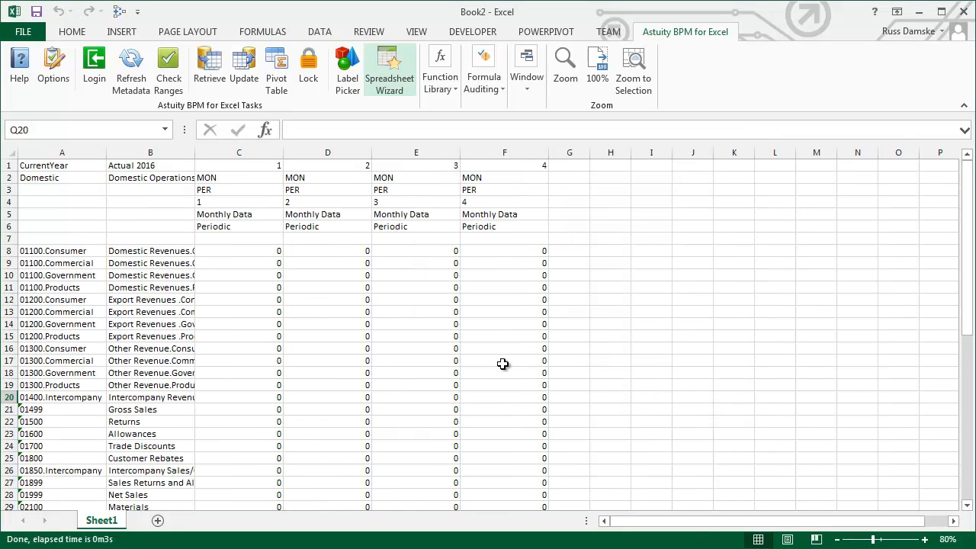
# Step: Examine the AstuityValue formula in C8 and its cell references without changing it
pyautogui.click(253, 251)
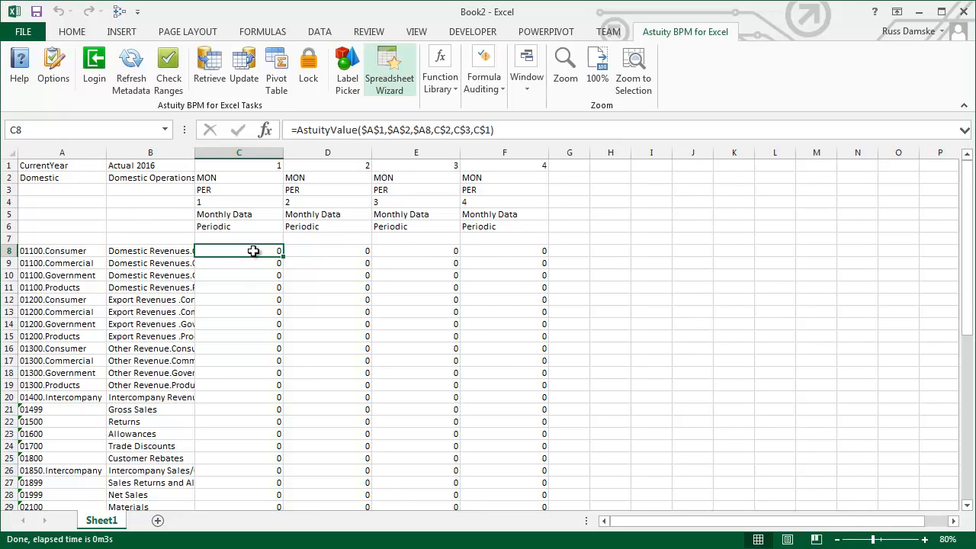
pyautogui.press('F2')
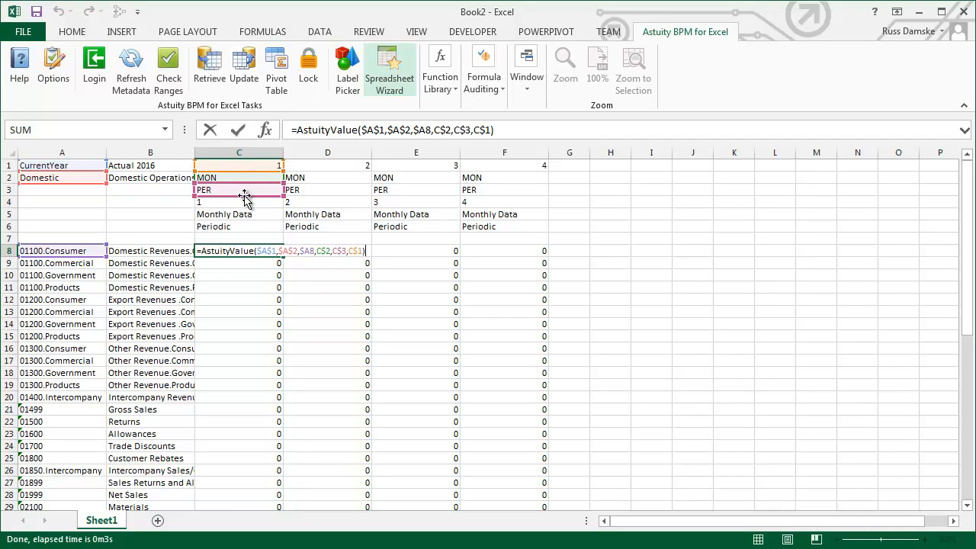
pyautogui.press('Escape')
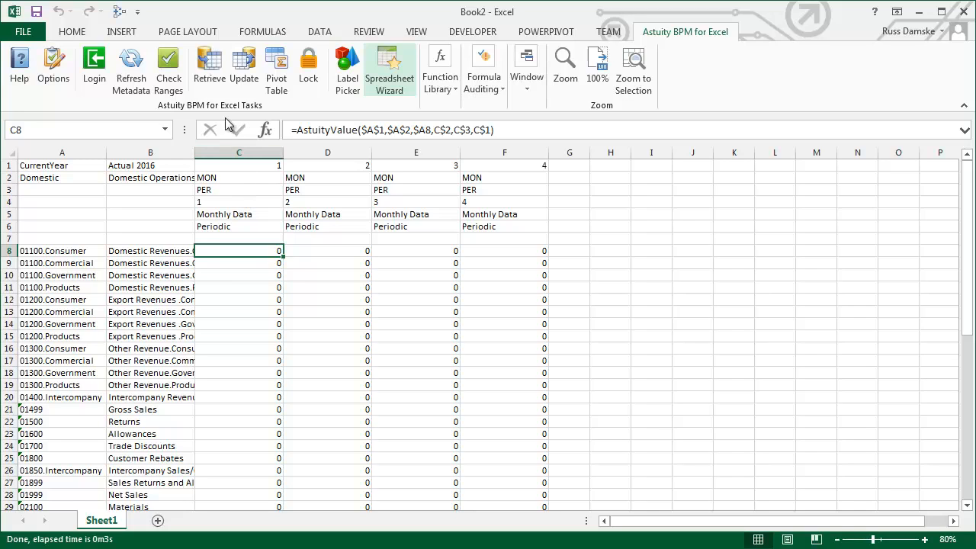
# Step: Retrieve the Astuity BPM data into the new spreadsheet
pyautogui.click(210, 70)
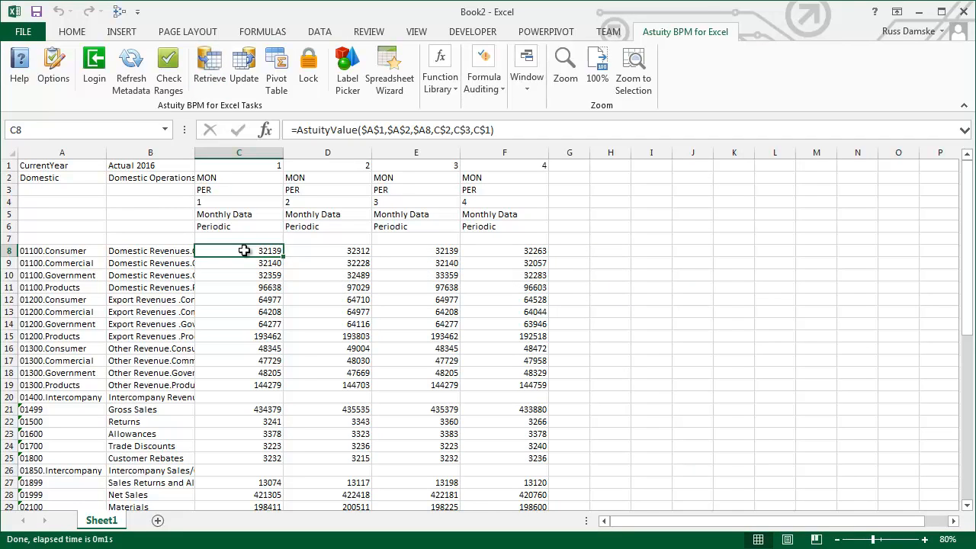
# Step: Format the values in C8:F50 with thousands separators and no decimal places, and select columns C through F
pyautogui.hotkey('shift', 'Right')
pyautogui.hotkey('shift', 'Right')
pyautogui.hotkey('shift', 'Right')
pyautogui.hotkey('shift', 'pagedown')
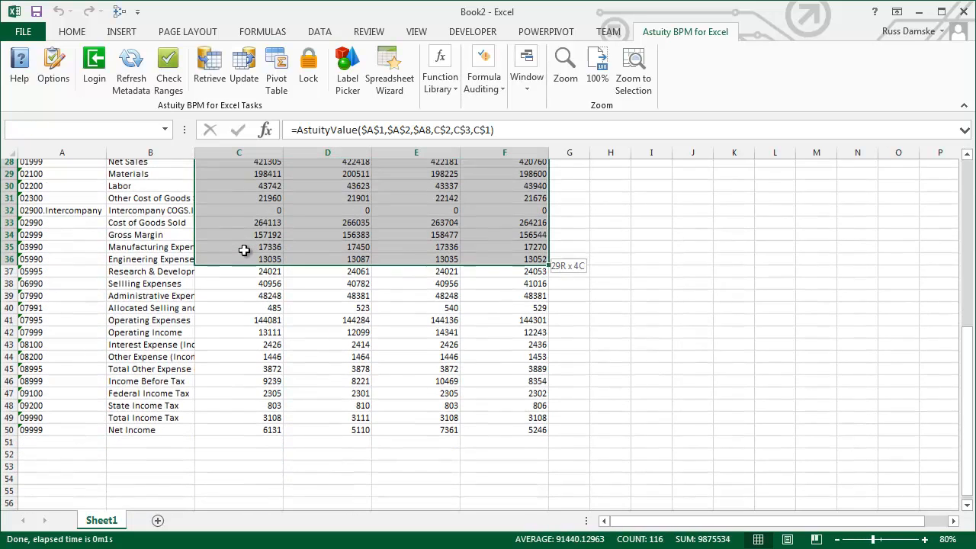
pyautogui.keyDown('shift'); pyautogui.click(509, 422); pyautogui.keyUp('shift')
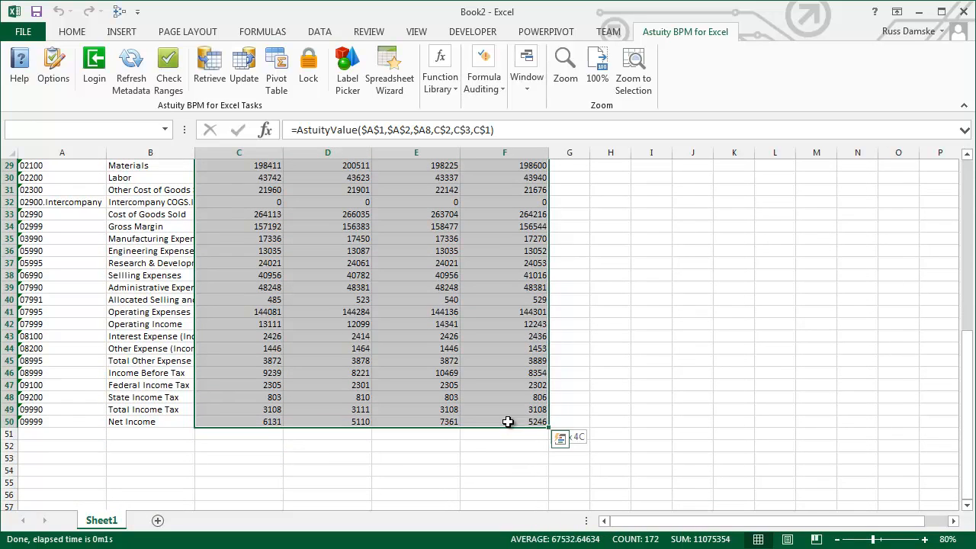
pyautogui.click(77, 30)
pyautogui.click(479, 82)
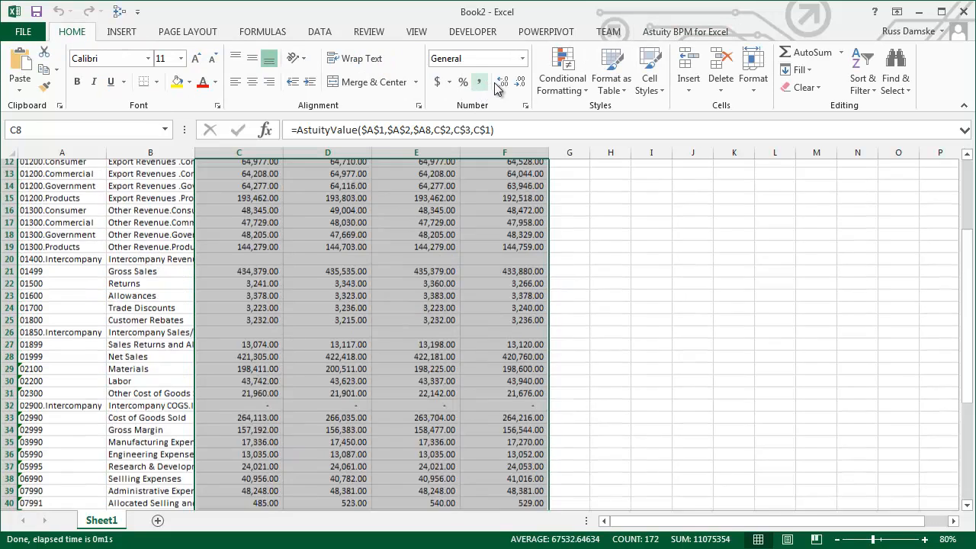
pyautogui.click(521, 84)
pyautogui.click(521, 86)
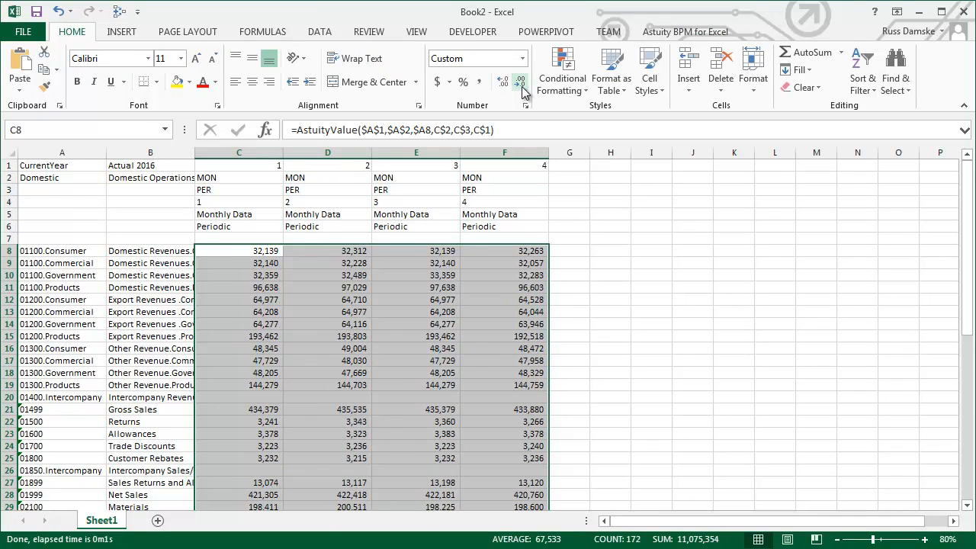
pyautogui.click(427, 263)
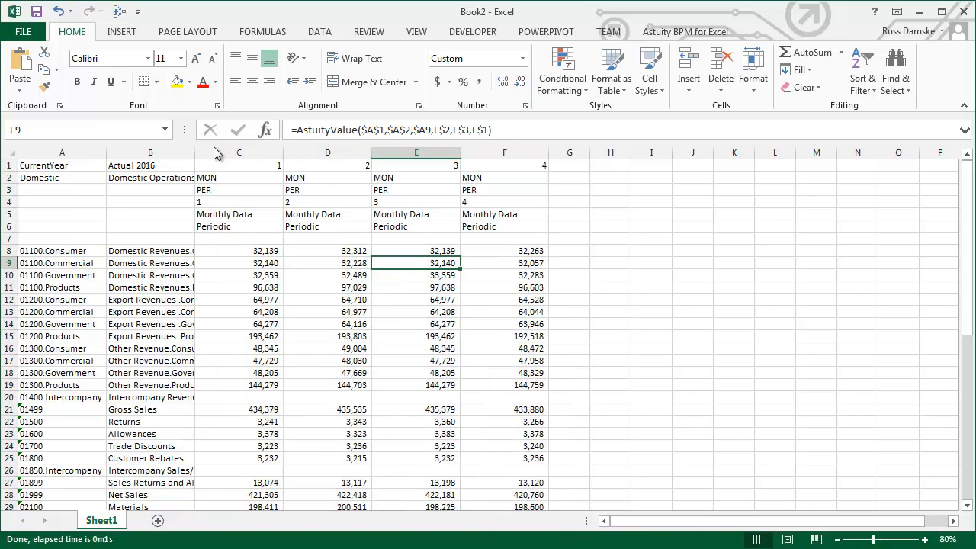
pyautogui.moveTo(195, 156); pyautogui.dragTo(502, 152)
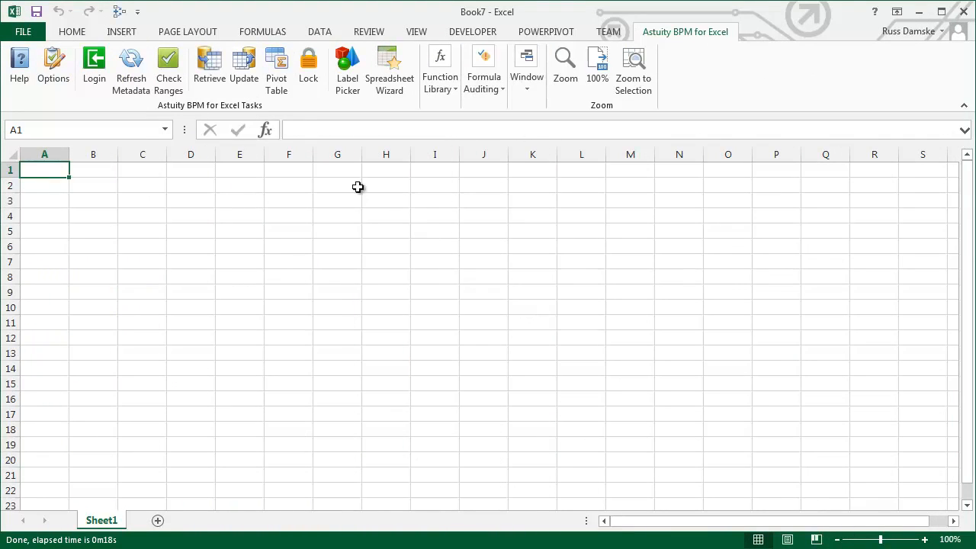
# Step: Start a short-profile pivot table extraction that creates the data table and pivot table and includes quarterly period values
pyautogui.click(280, 68)
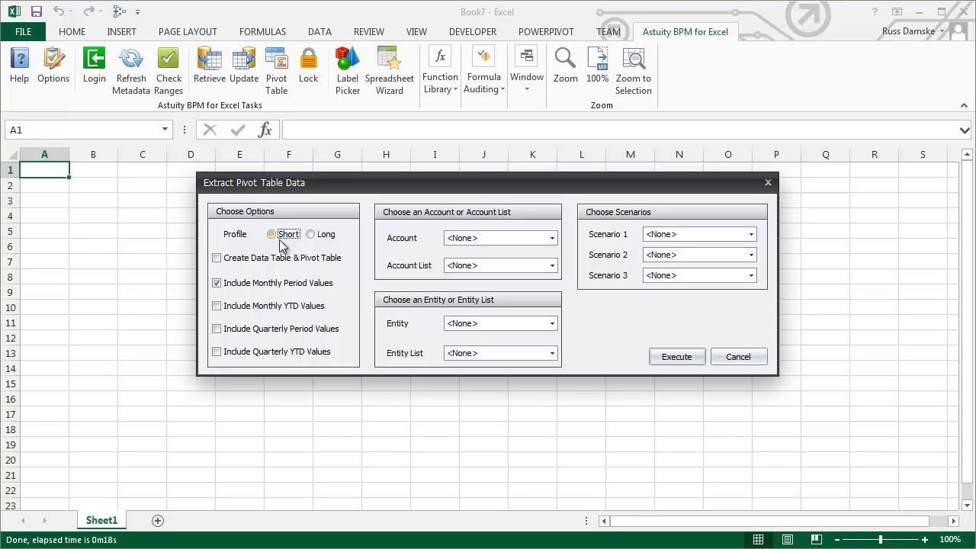
pyautogui.click(271, 262)
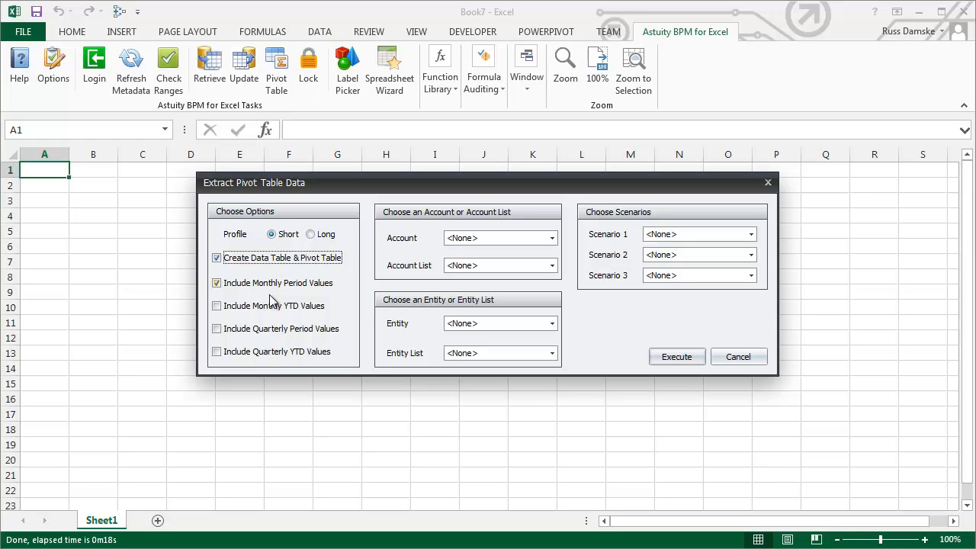
pyautogui.click(268, 331)
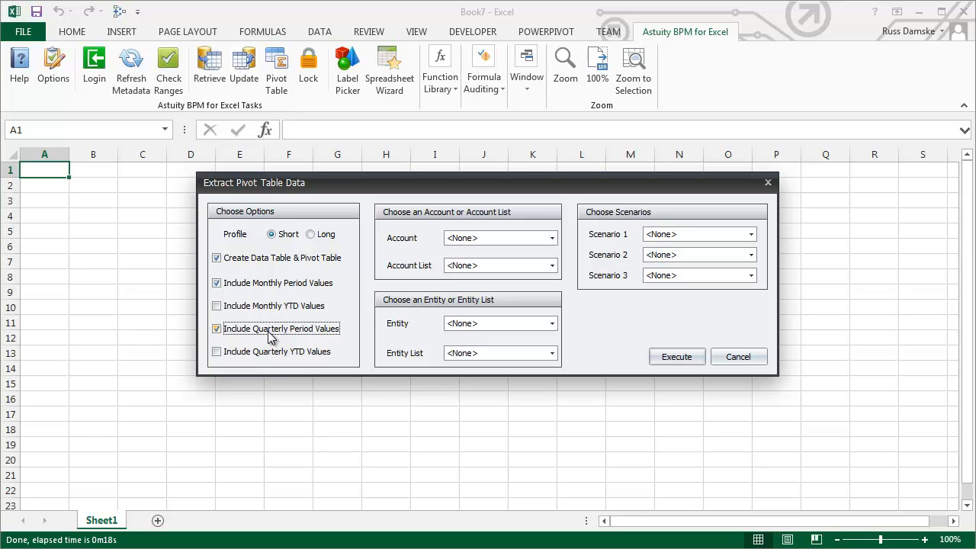
# Step: Set the extraction's account list to IncomeStatement and its entity list to All Descendents
pyautogui.click(539, 242)
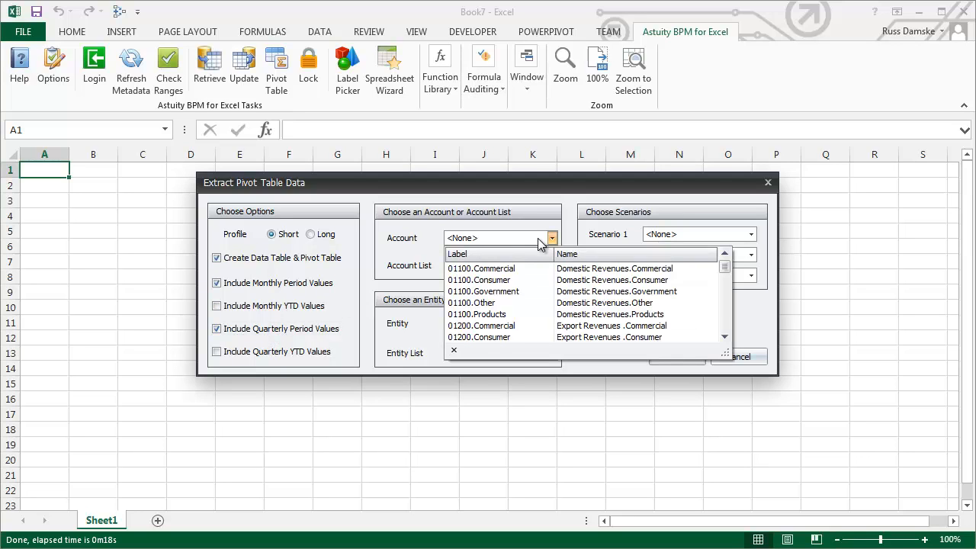
pyautogui.click(539, 242)
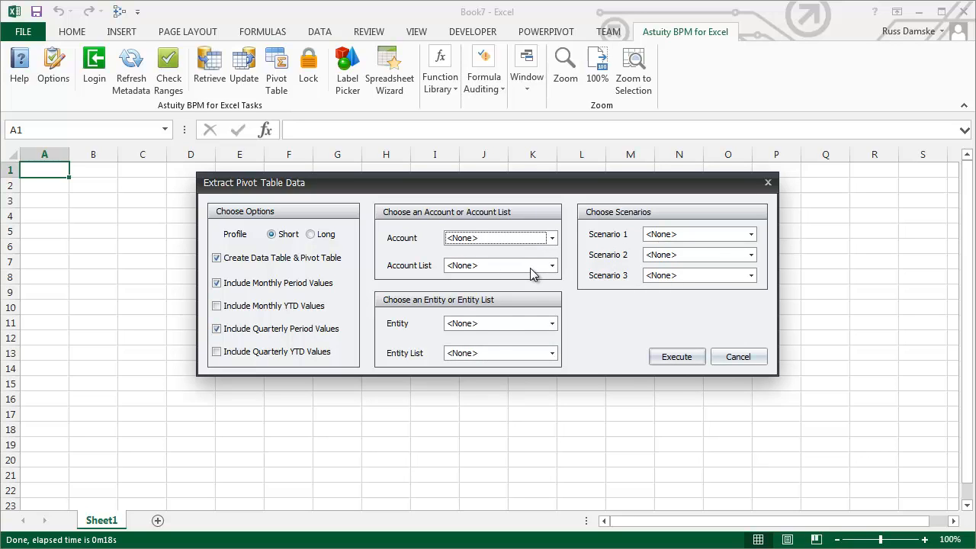
pyautogui.click(532, 269)
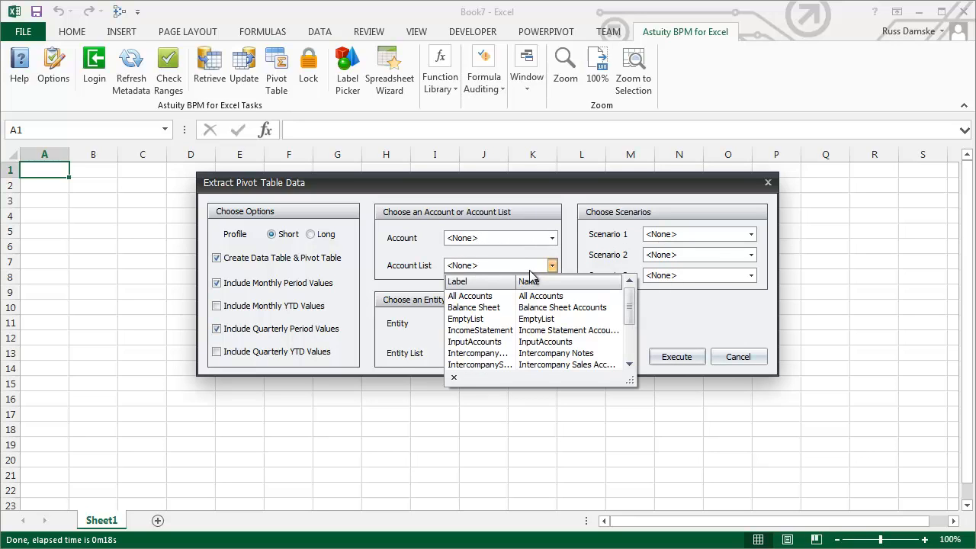
pyautogui.click(504, 330)
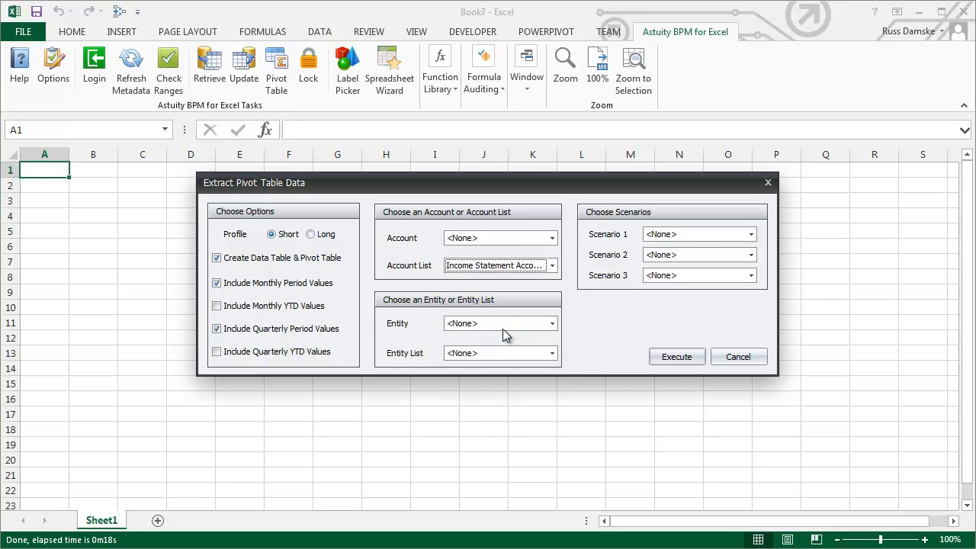
pyautogui.click(501, 329)
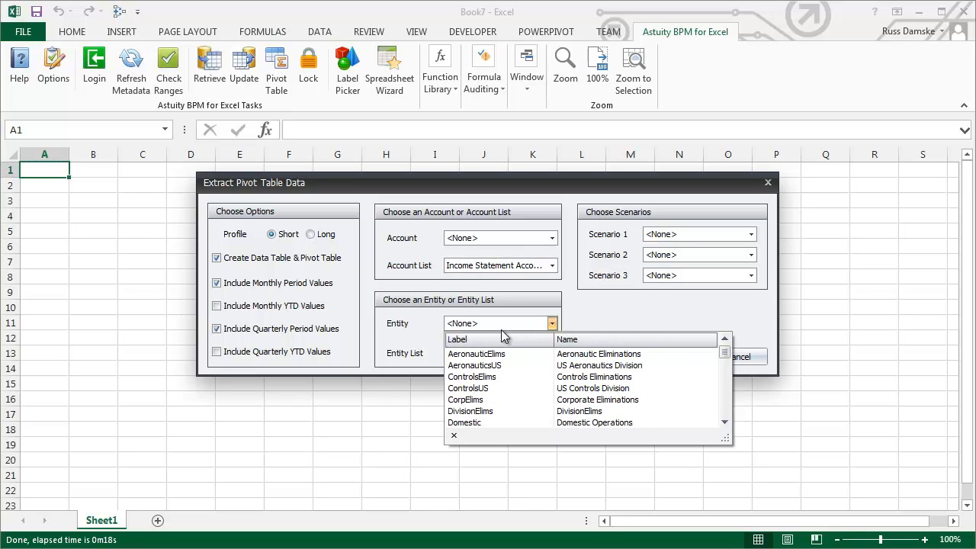
pyautogui.click(501, 329)
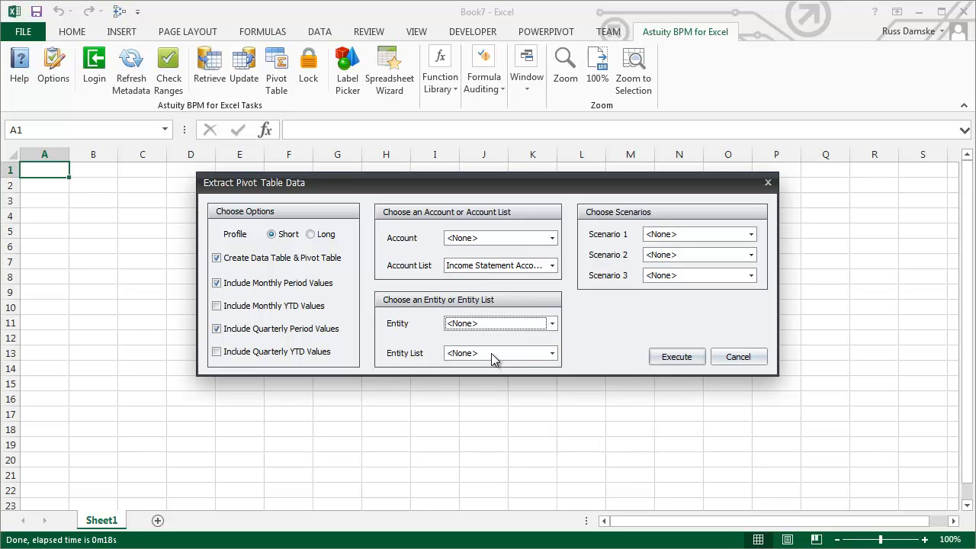
pyautogui.click(491, 353)
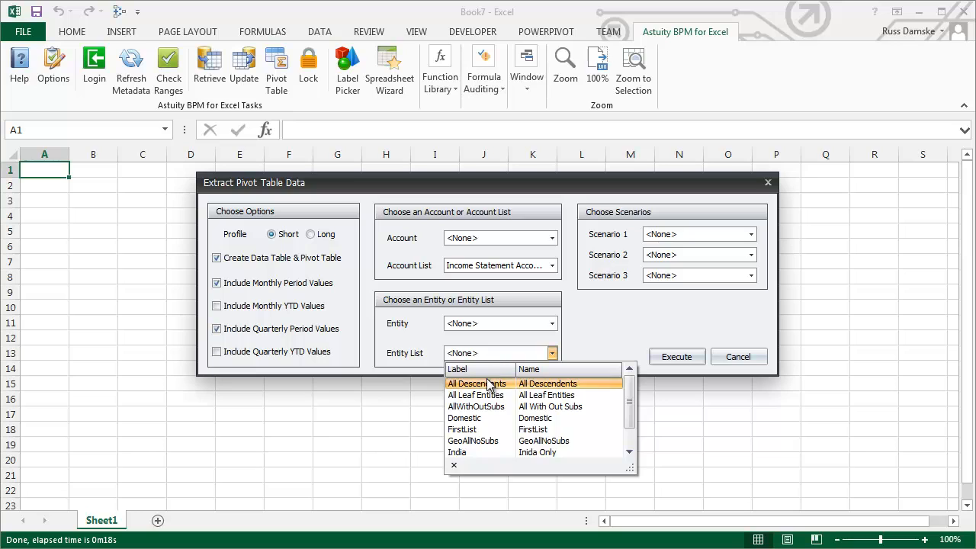
pyautogui.click(486, 382)
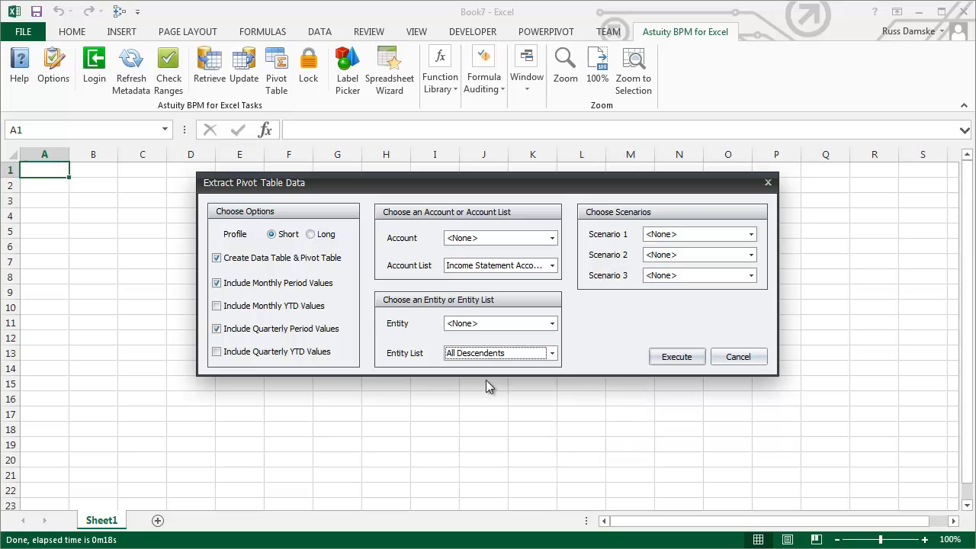
# Step: Choose Actual 2016 as Scenario 1 and Budget 2016 as Scenario 2, and execute the pivot table extraction
pyautogui.click(725, 236)
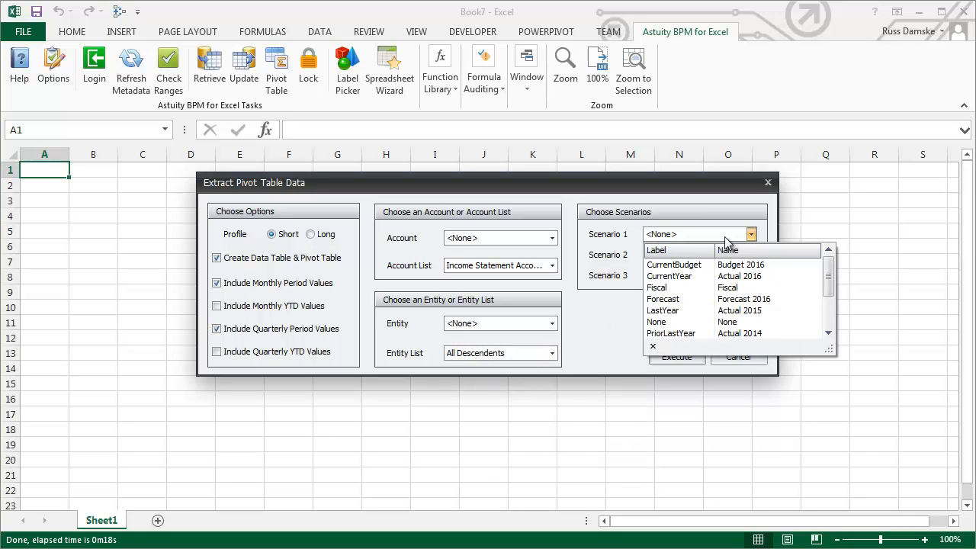
pyautogui.click(705, 276)
pyautogui.click(710, 257)
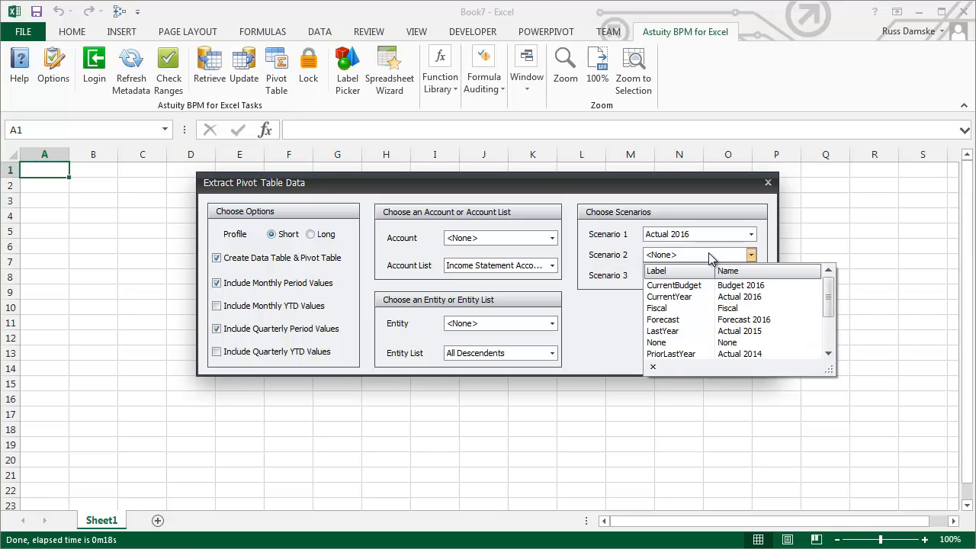
pyautogui.click(701, 286)
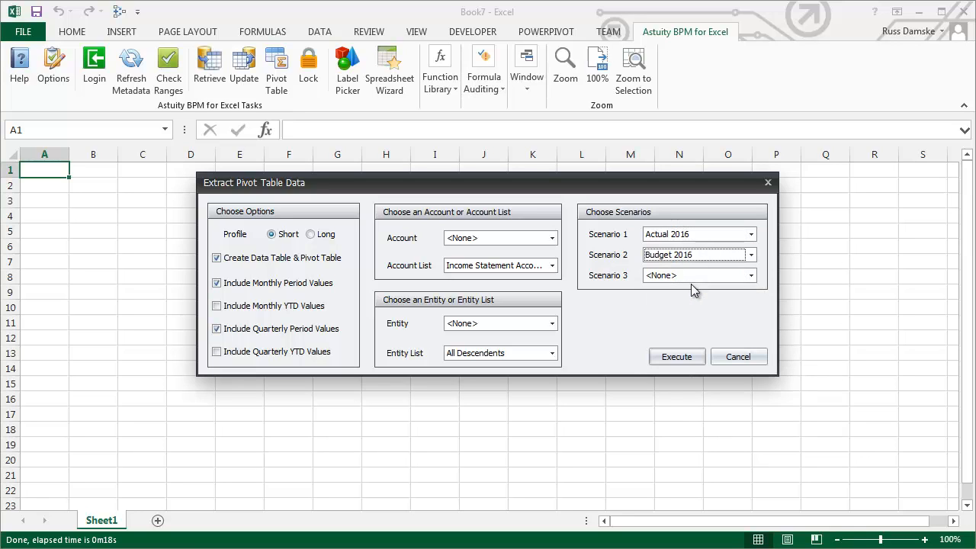
pyautogui.click(676, 359)
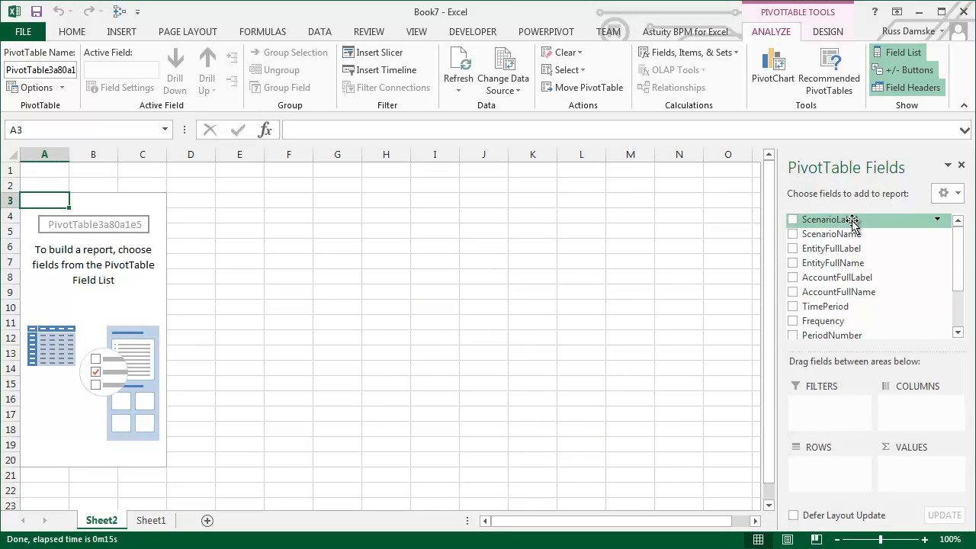
# Step: Add ScenarioLabel and EntityFullLabel as report filters and AccountFullName as the row field of the pivot table
pyautogui.moveTo(848, 220); pyautogui.dragTo(827, 424)
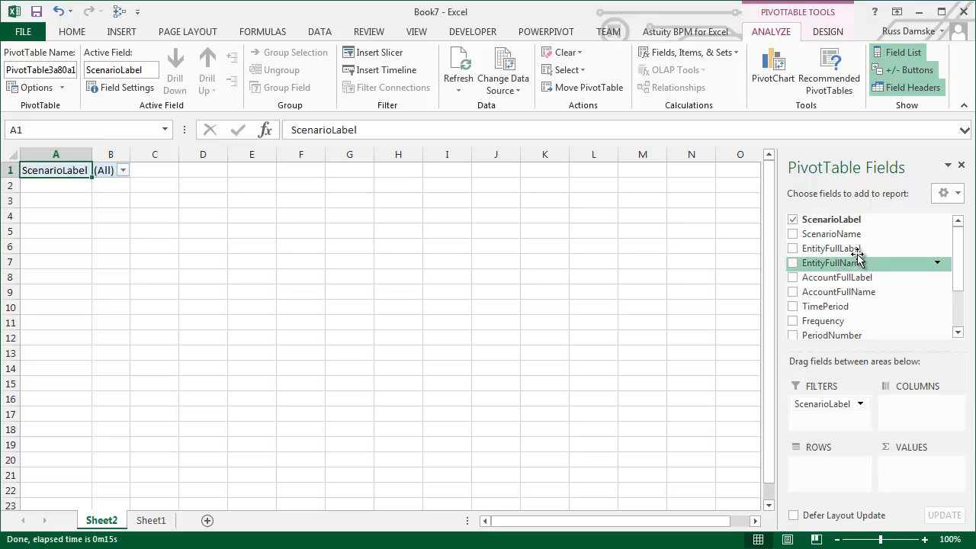
pyautogui.moveTo(858, 250); pyautogui.dragTo(836, 422)
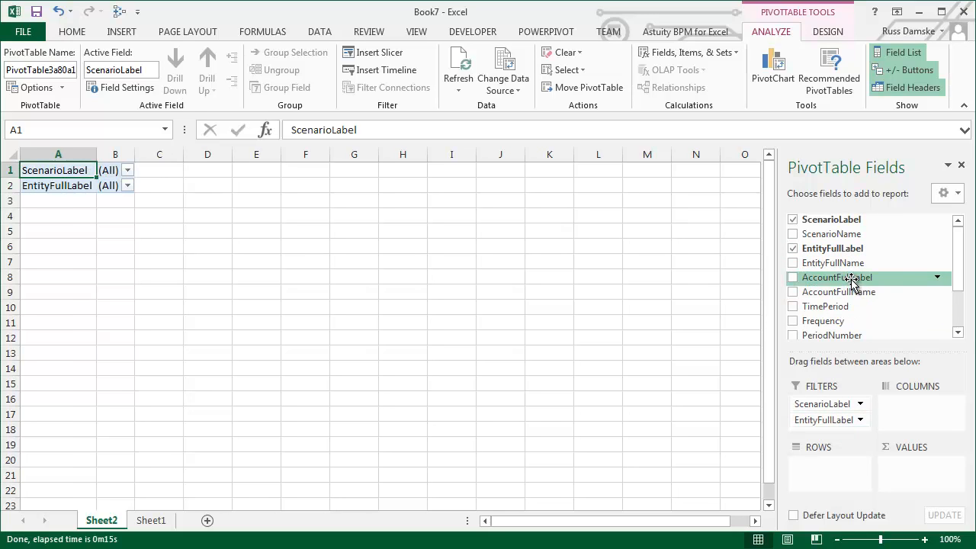
pyautogui.moveTo(852, 292); pyautogui.dragTo(832, 470)
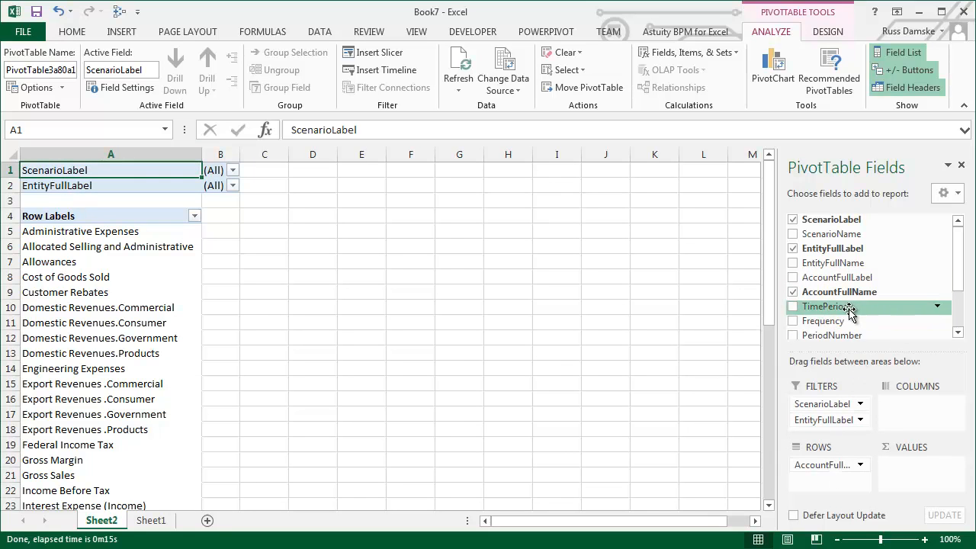
# Step: Add Frequency and View as further report filters of the pivot table
pyautogui.moveTo(842, 318); pyautogui.dragTo(828, 406)
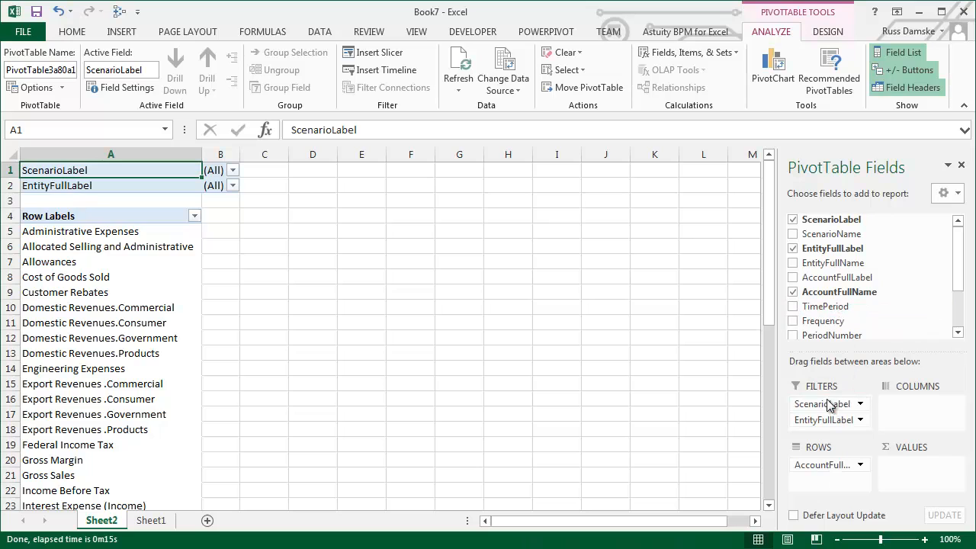
pyautogui.click(958, 333)
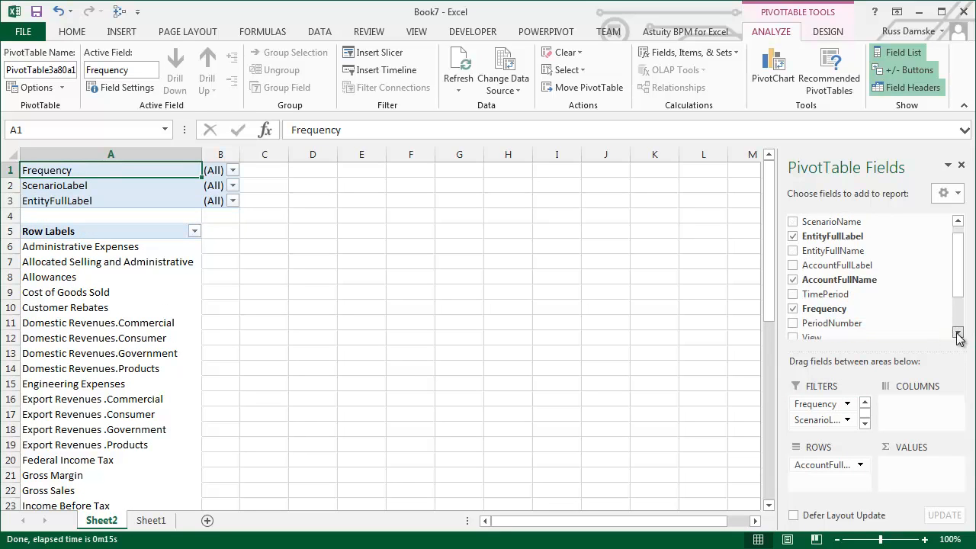
pyautogui.click(958, 334)
pyautogui.click(957, 334)
pyautogui.click(957, 334)
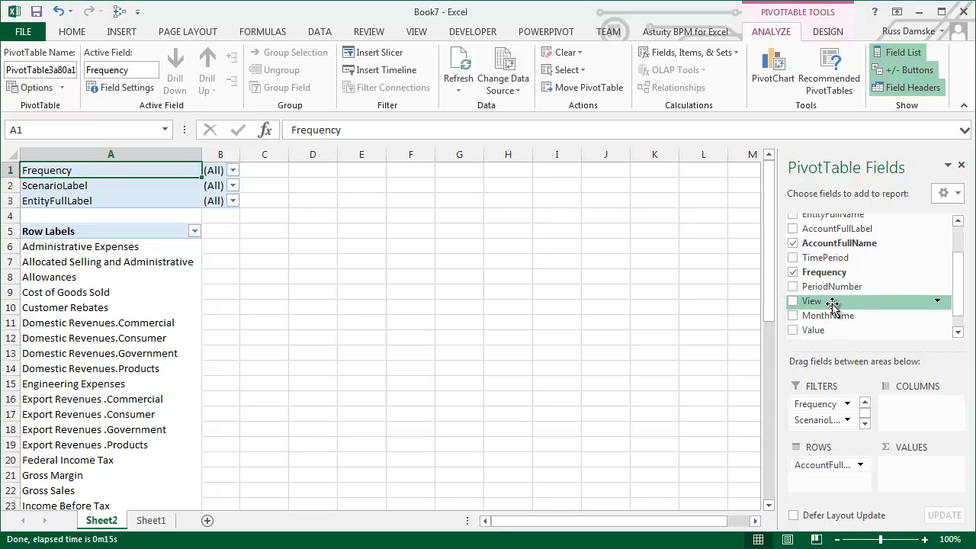
pyautogui.moveTo(832, 304); pyautogui.dragTo(845, 403)
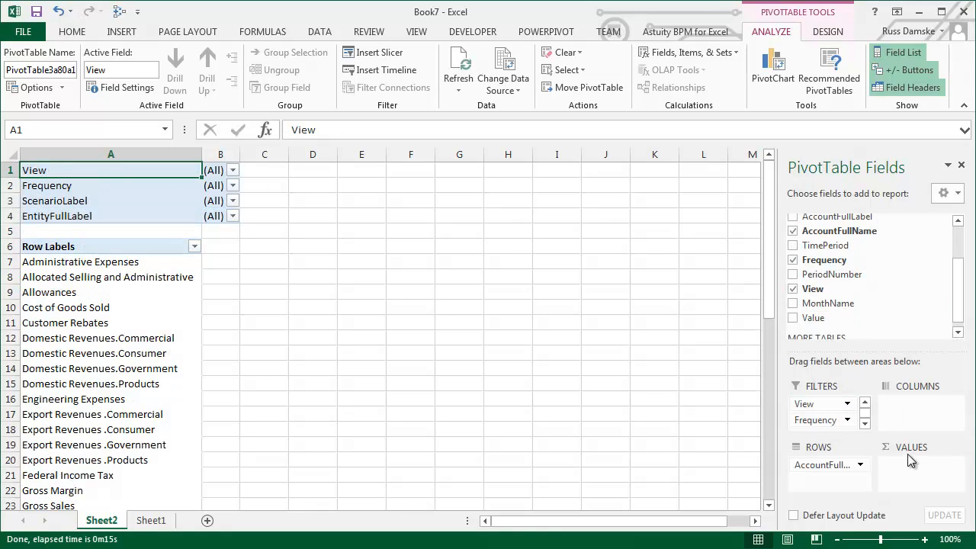
# Step: Place MonthName in the pivot table's columns and summarize the Value field
pyautogui.moveTo(843, 304); pyautogui.dragTo(921, 413)
pyautogui.moveTo(813, 318); pyautogui.dragTo(909, 467)
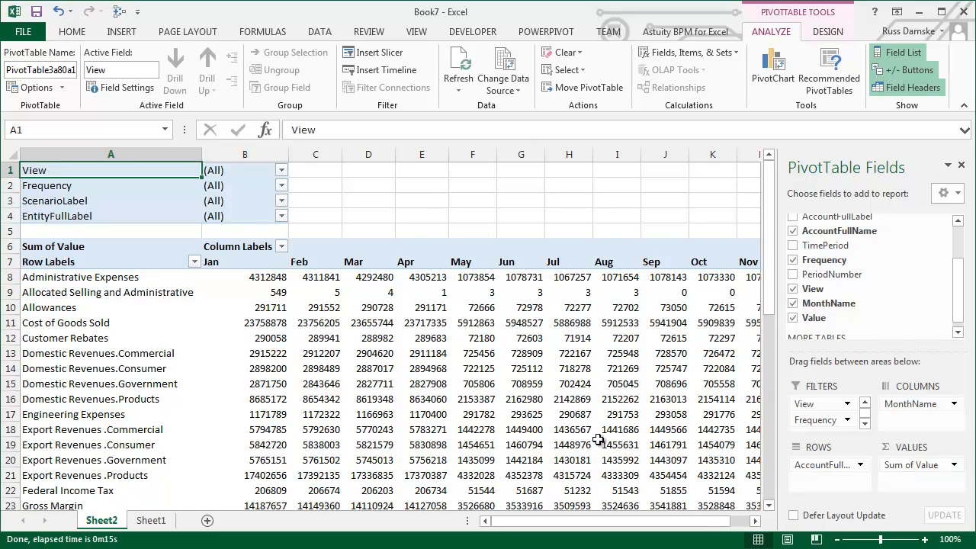
# Step: Filter the pivot table to the PER view and the M frequency
pyautogui.click(281, 170)
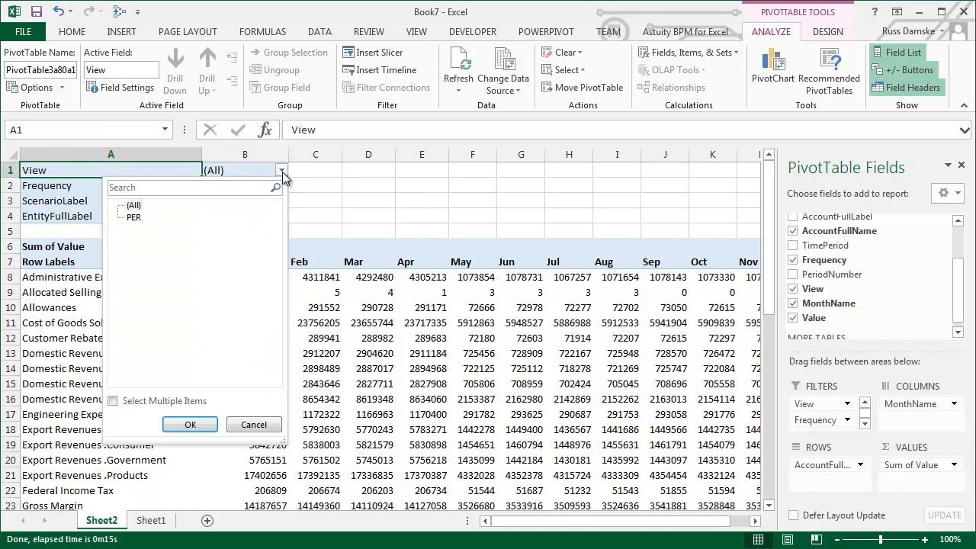
pyautogui.click(132, 219)
pyautogui.click(197, 426)
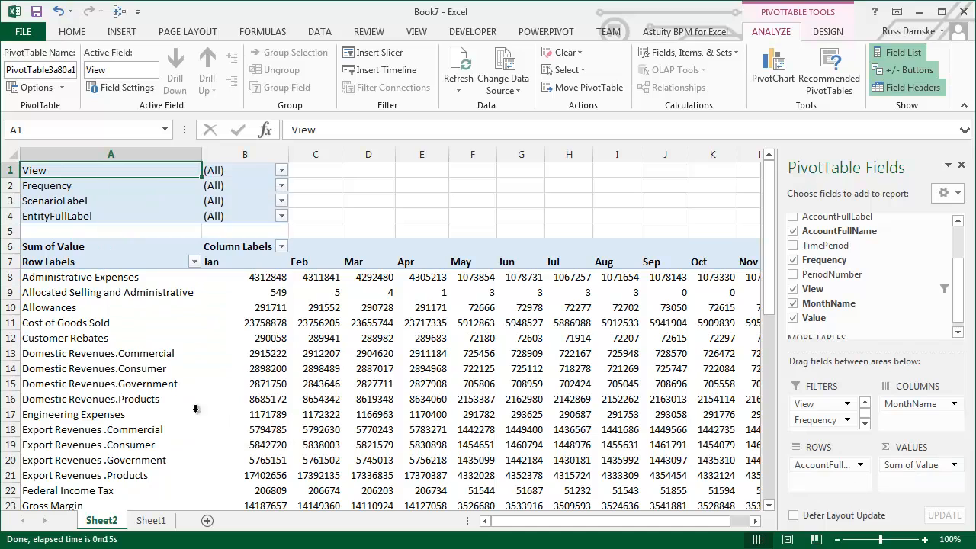
pyautogui.click(283, 186)
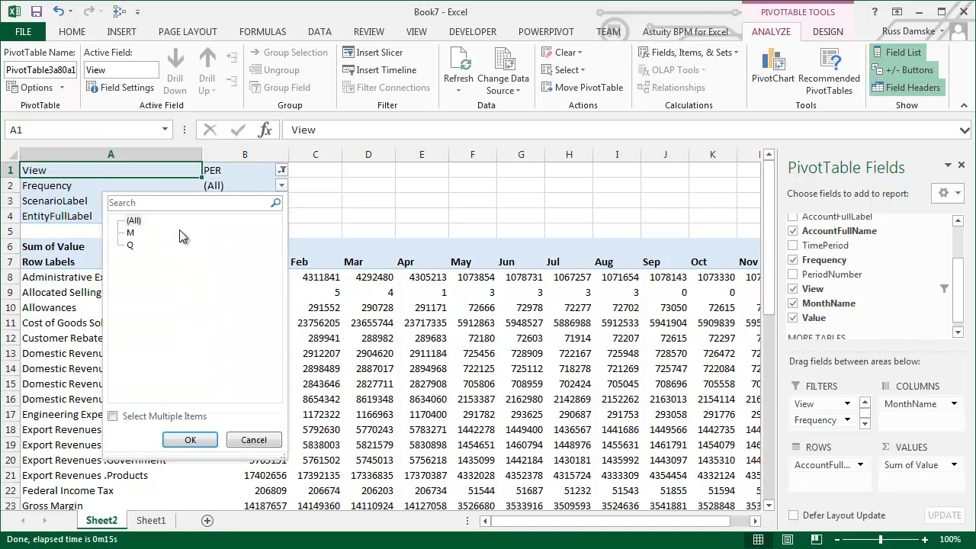
pyautogui.click(130, 233)
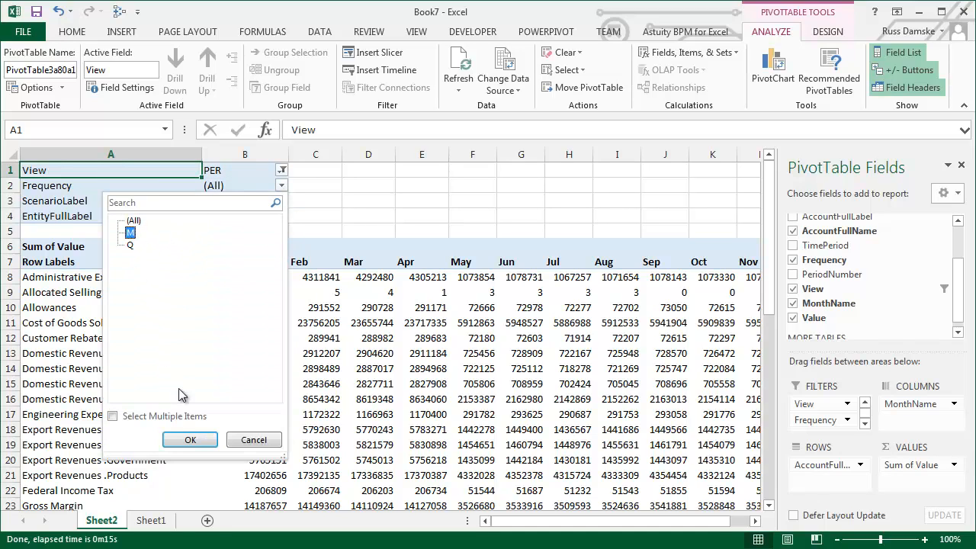
pyautogui.click(191, 441)
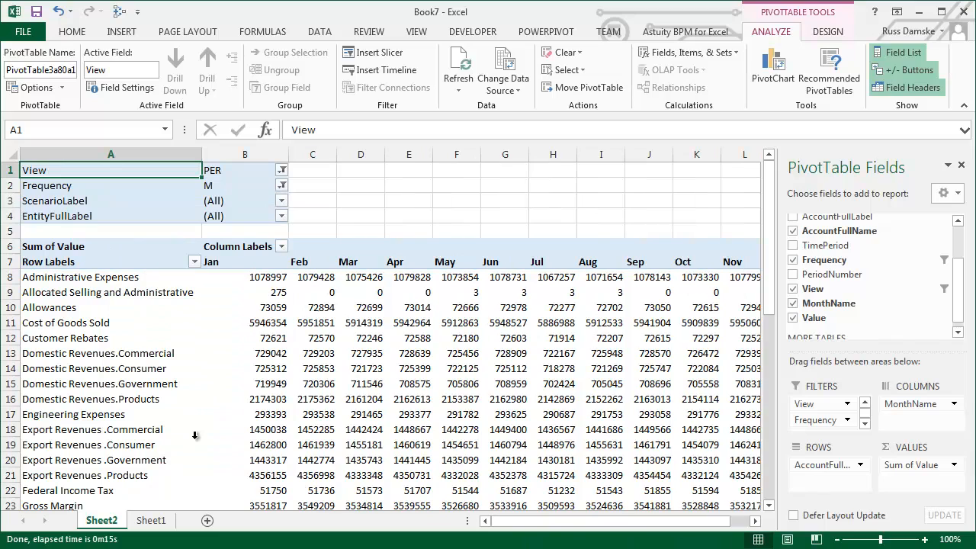
# Step: Filter the pivot table to the CurrentYear scenario and the AeronauticsUS entity
pyautogui.click(281, 201)
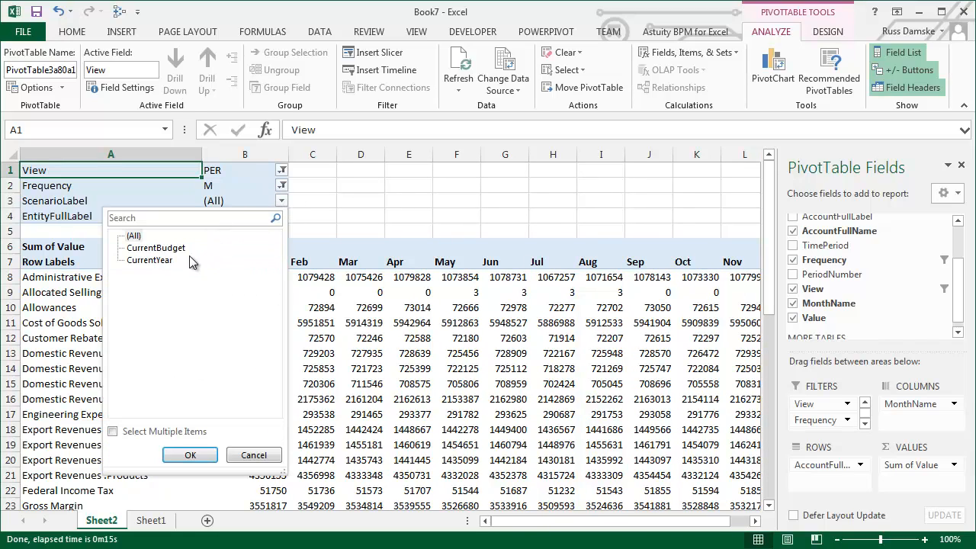
pyautogui.click(161, 262)
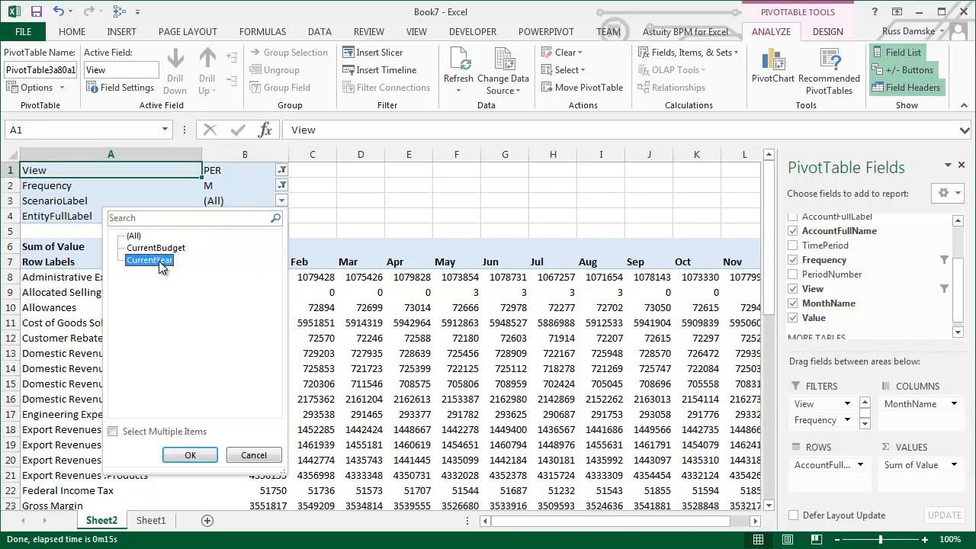
pyautogui.click(190, 455)
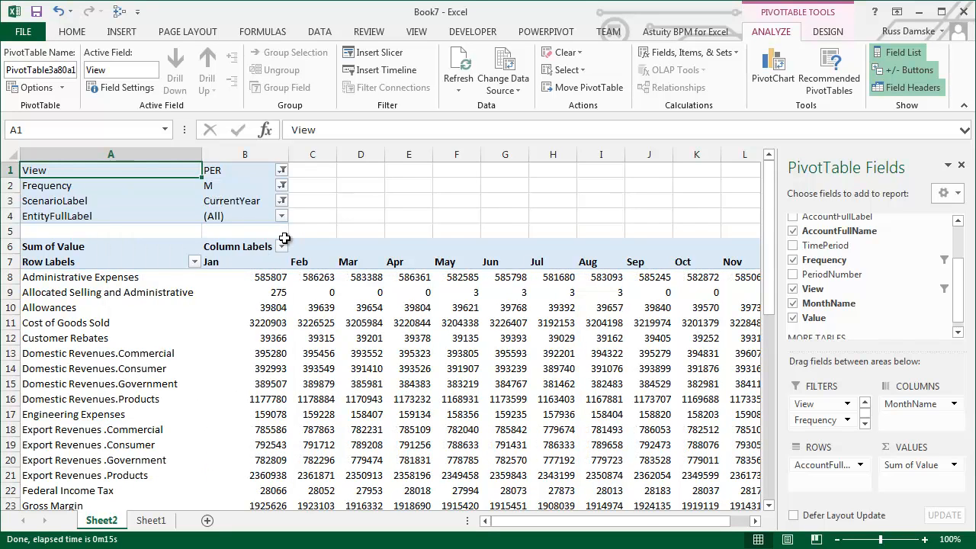
pyautogui.click(281, 217)
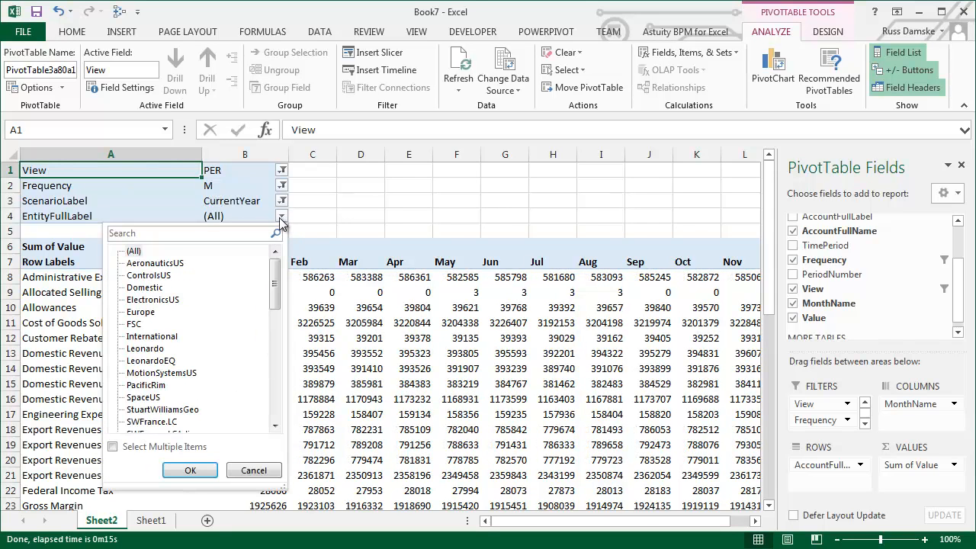
pyautogui.click(155, 263)
pyautogui.click(190, 469)
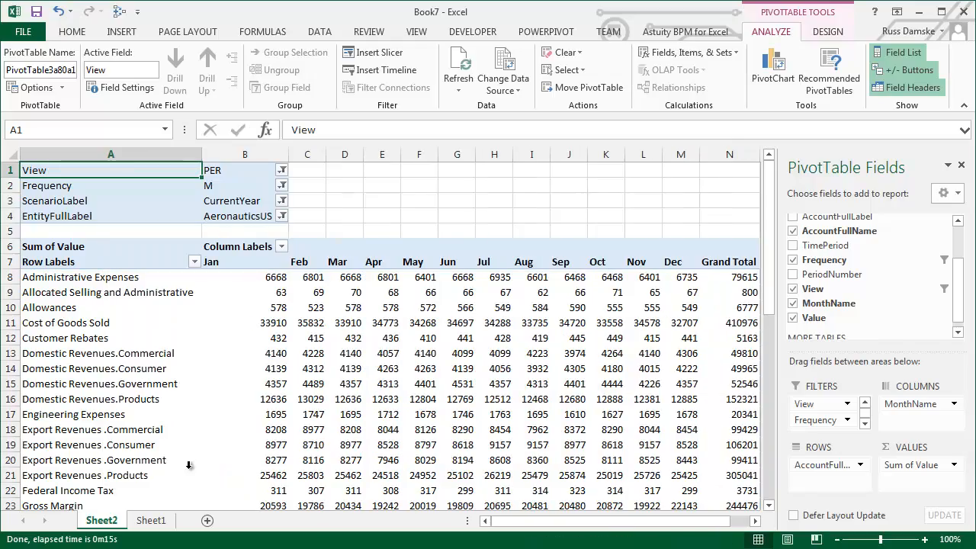